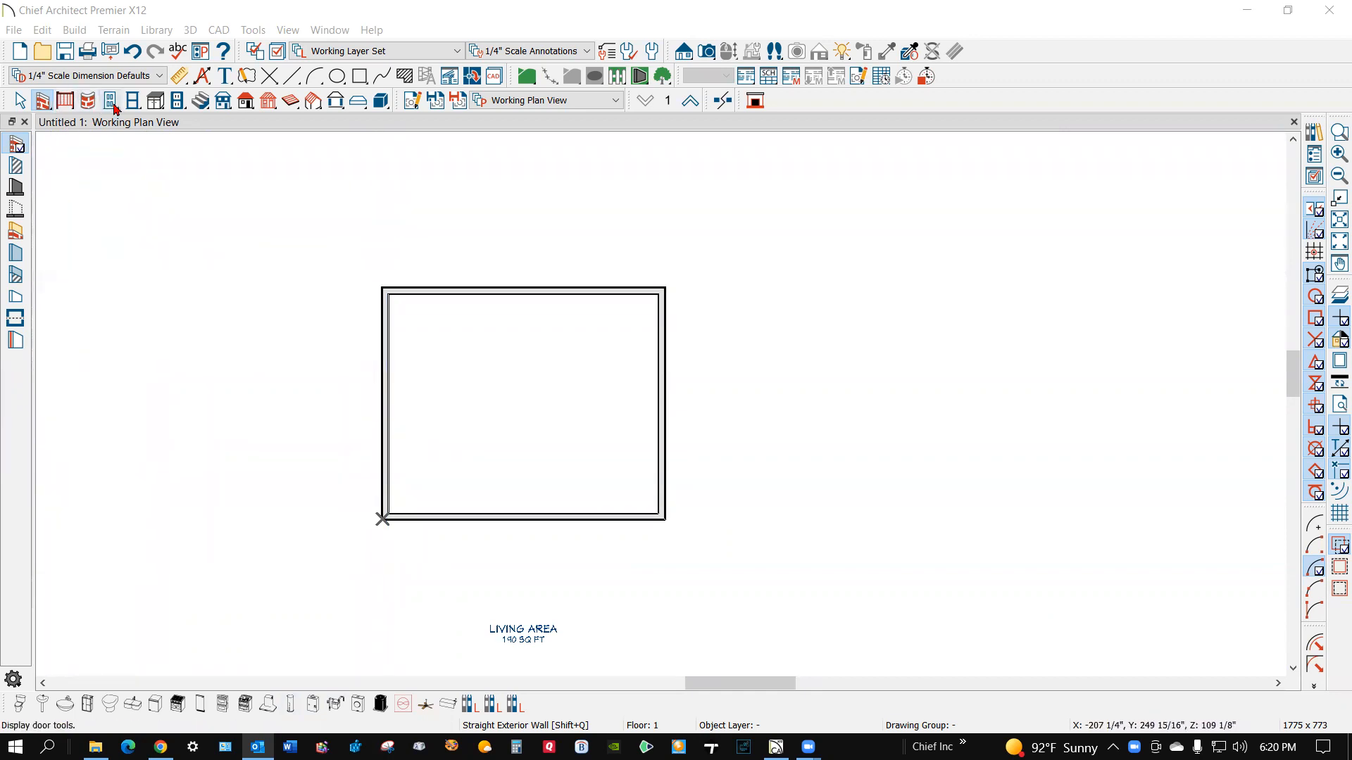
# Place a 3068 hinged door and a 9080 garage door side by side in the room's lower exterior wall.
pyautogui.click(110, 102)
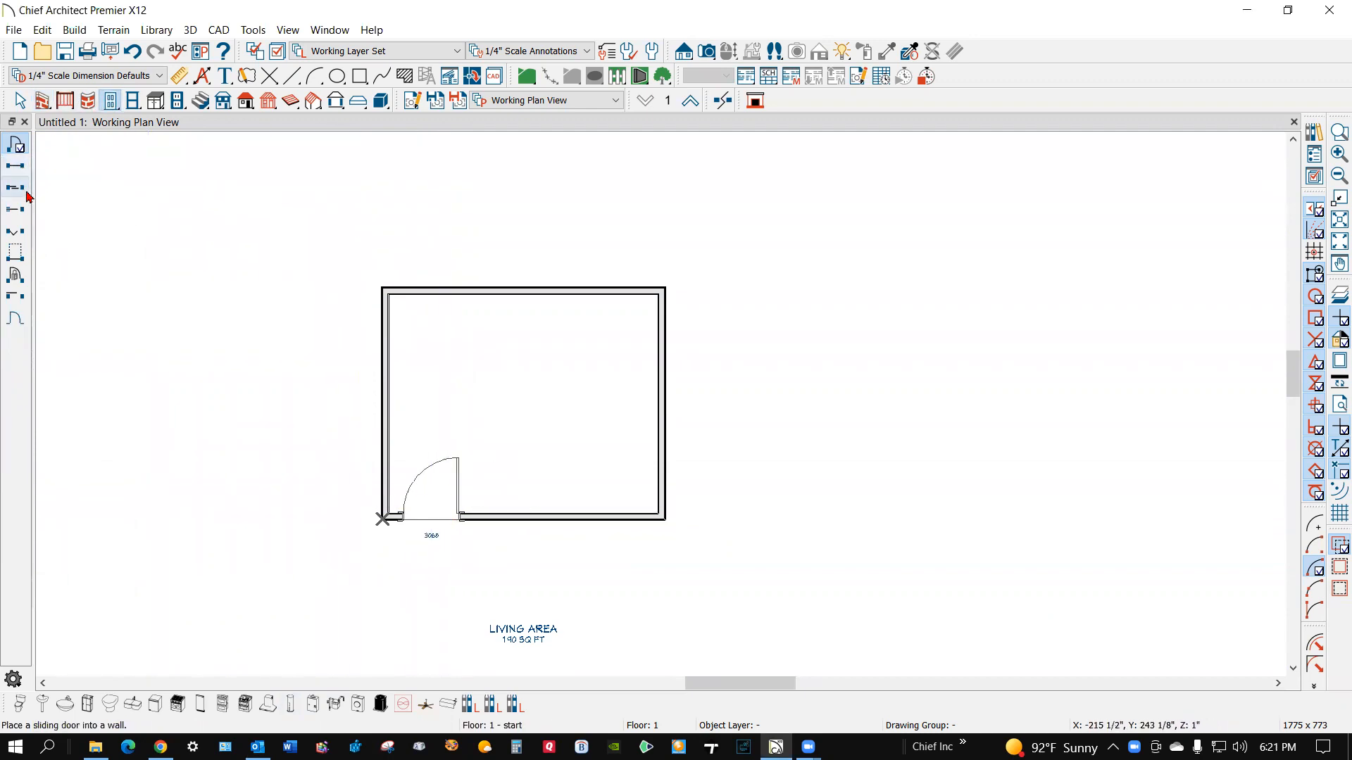
pyautogui.click(16, 251)
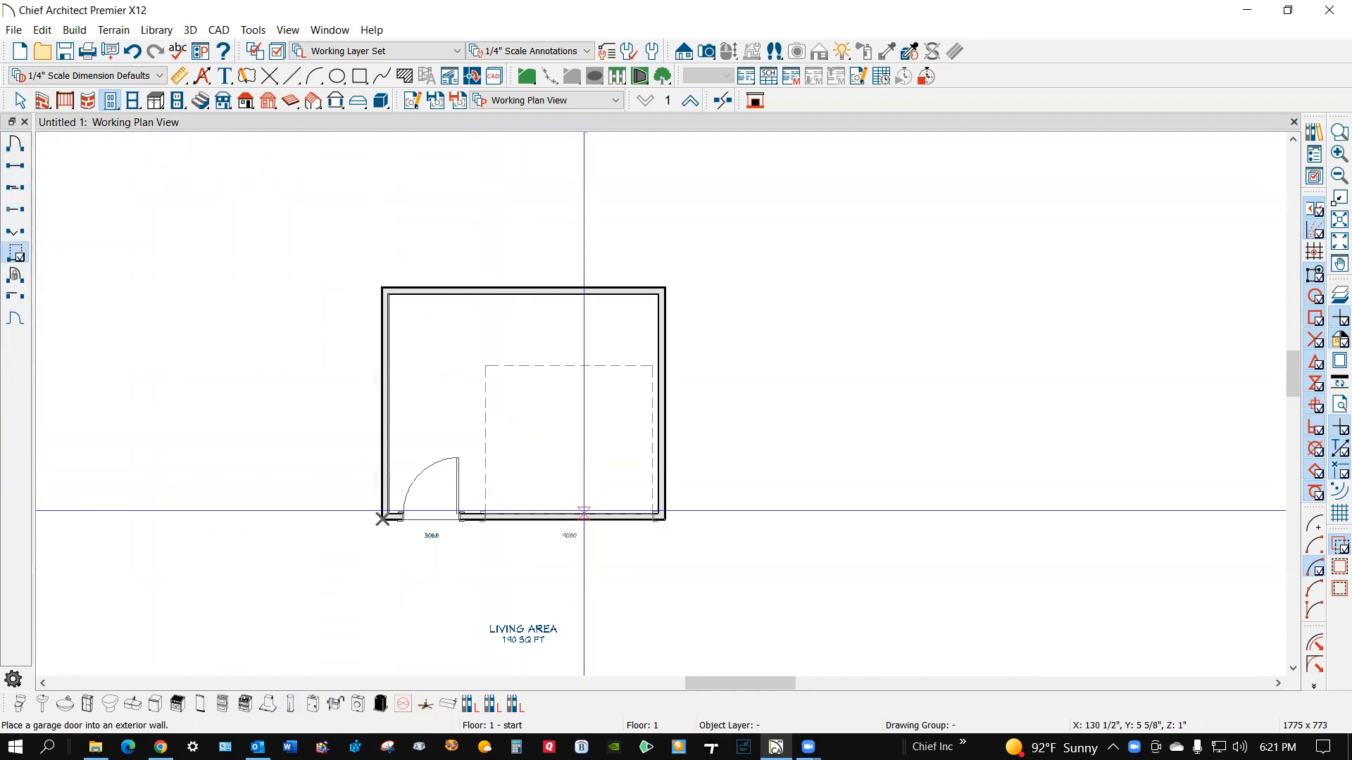
pyautogui.scroll(-1, 574, 349)
pyautogui.press('space')
pyautogui.scroll(2, 486, 493)
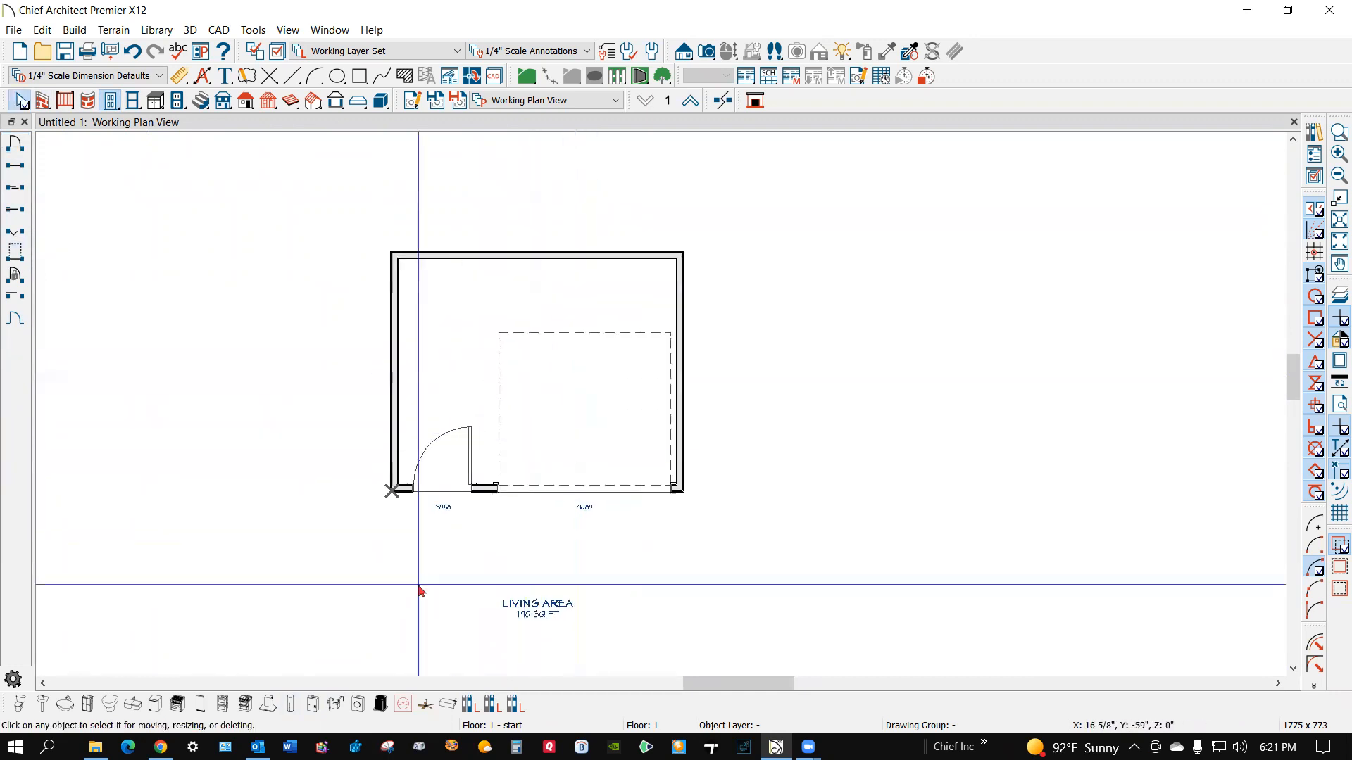
# Open the hinged door's specification and set its door style to Glass Panel.
pyautogui.click(458, 464)
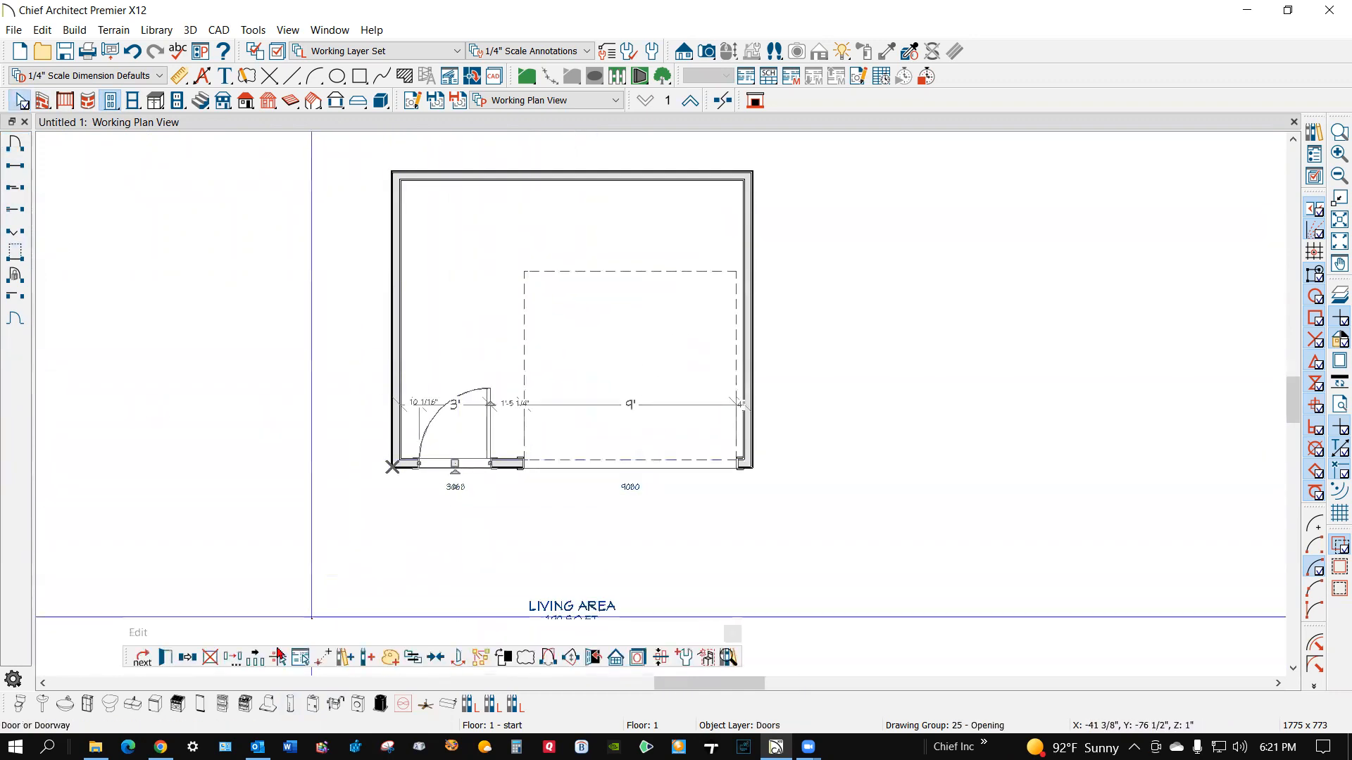
pyautogui.click(166, 657)
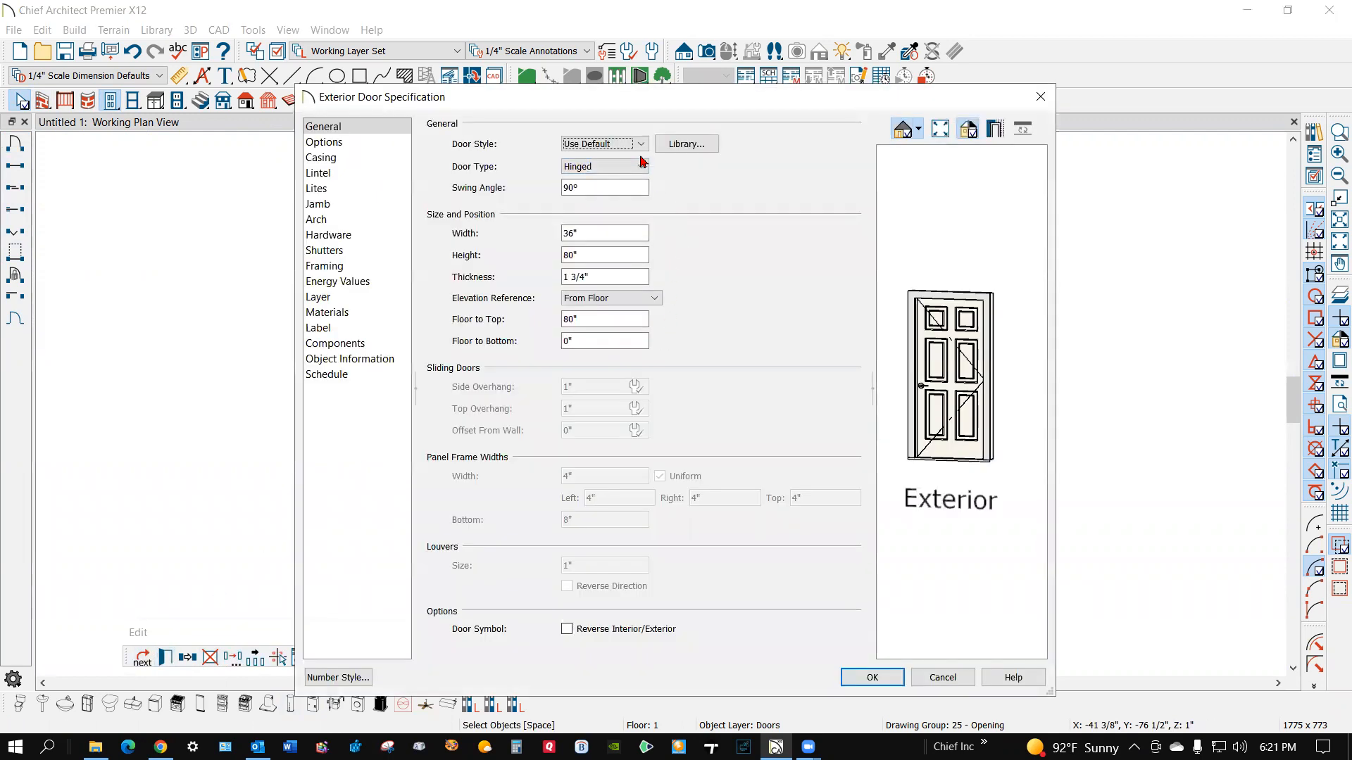
pyautogui.click(641, 145)
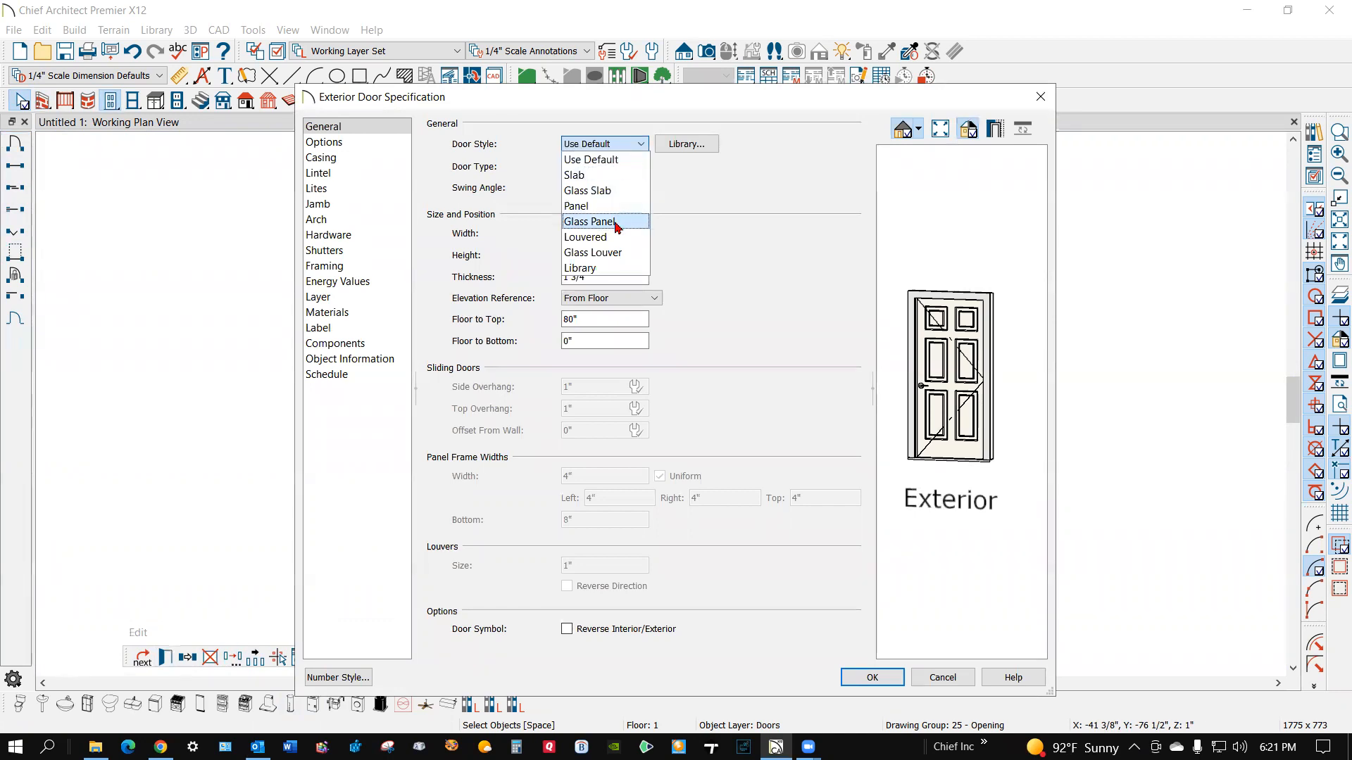
pyautogui.click(617, 223)
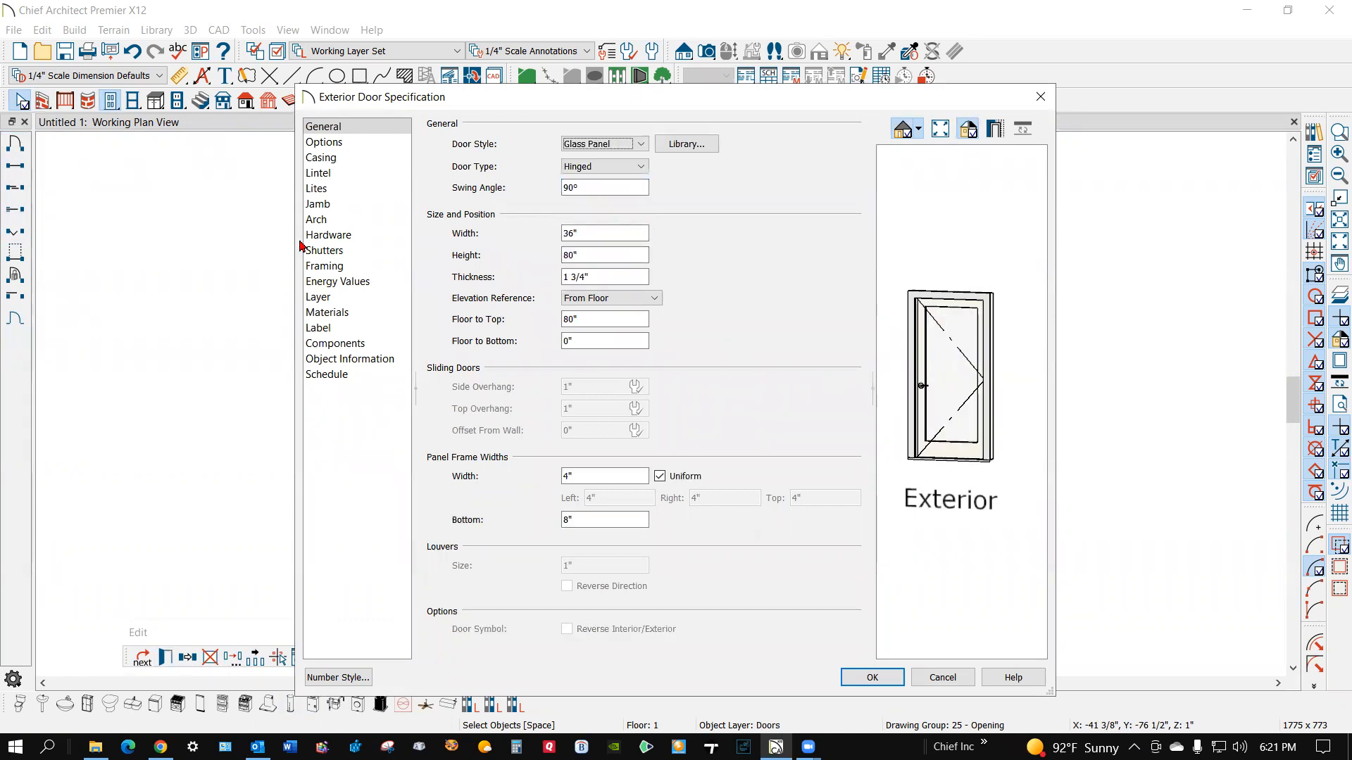
# Divide the door's glass into 8 vertical lites with a muntin width of 4".
pyautogui.click(319, 189)
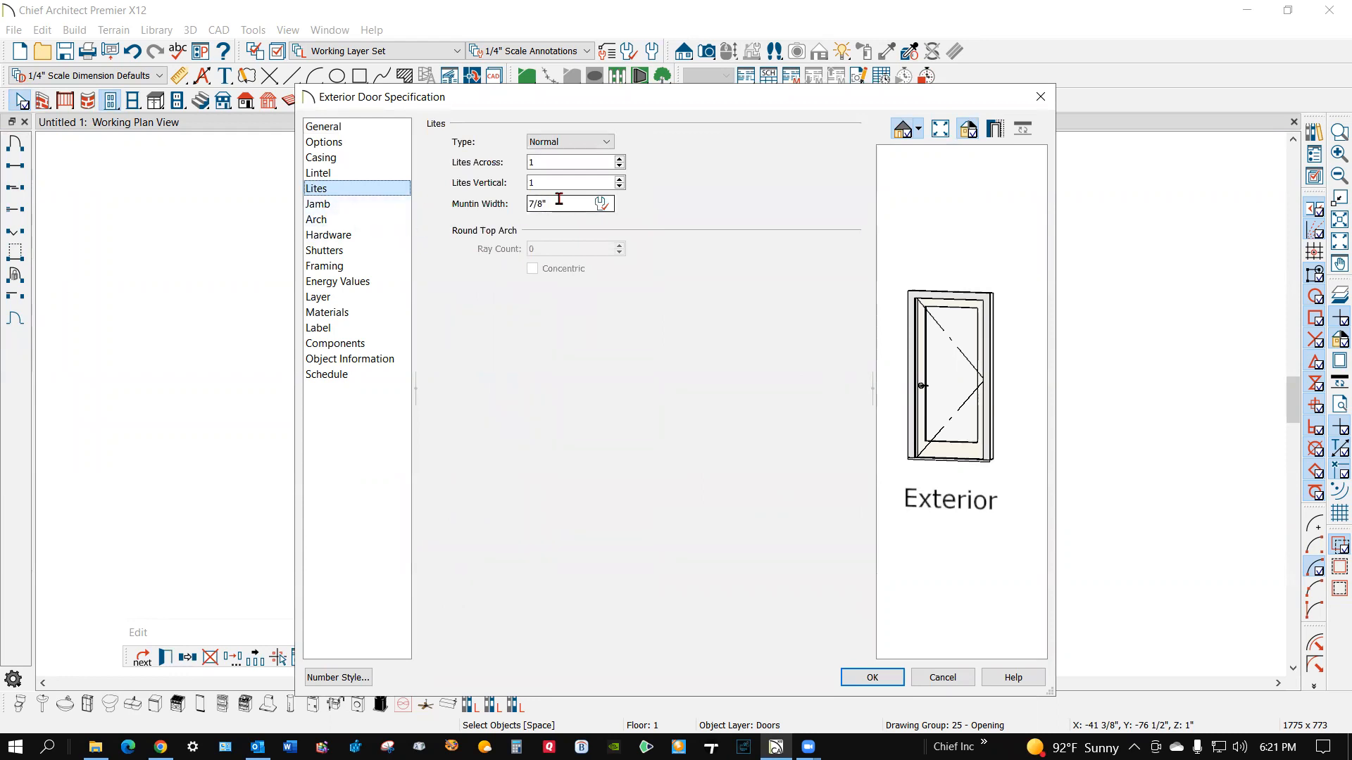
pyautogui.press('Tab')
pyautogui.press('Tab')
pyautogui.press('Tab')
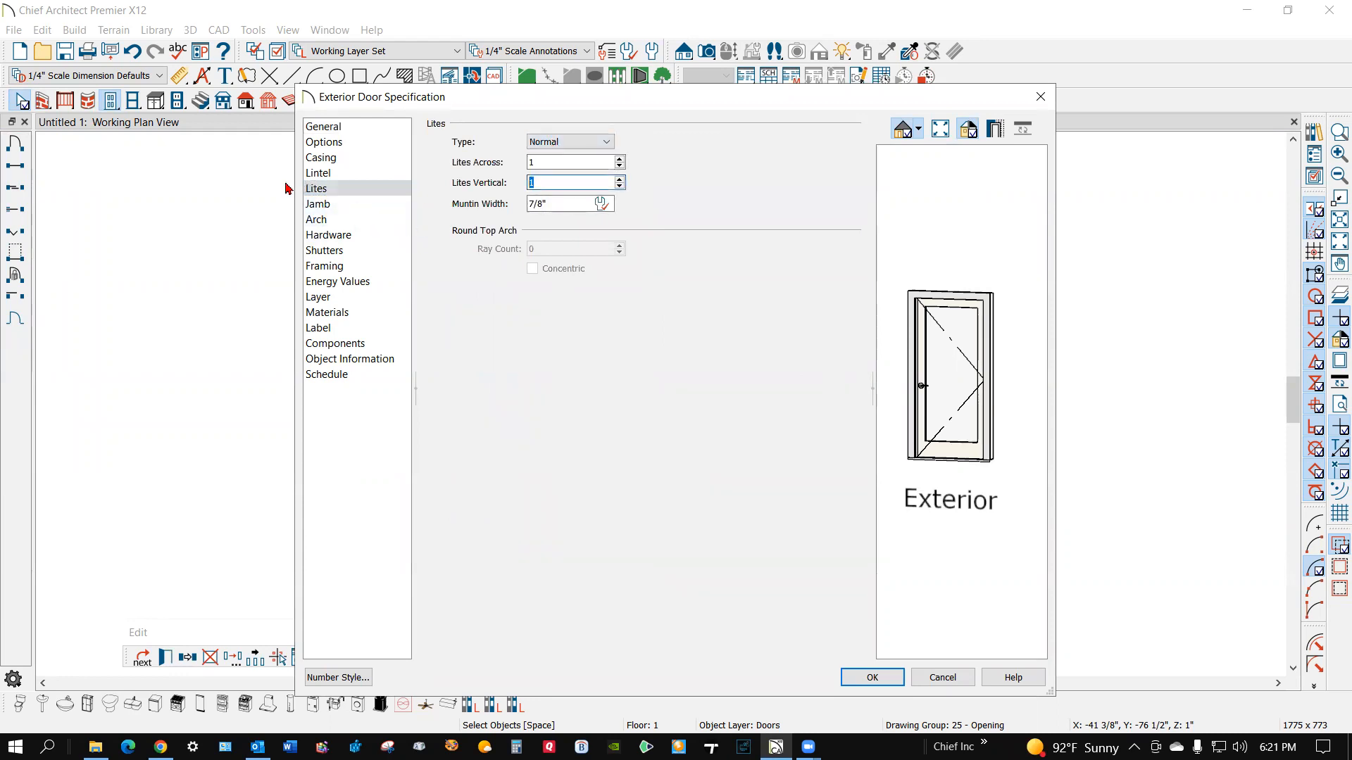
pyautogui.write('8')
pyautogui.press('Tab')
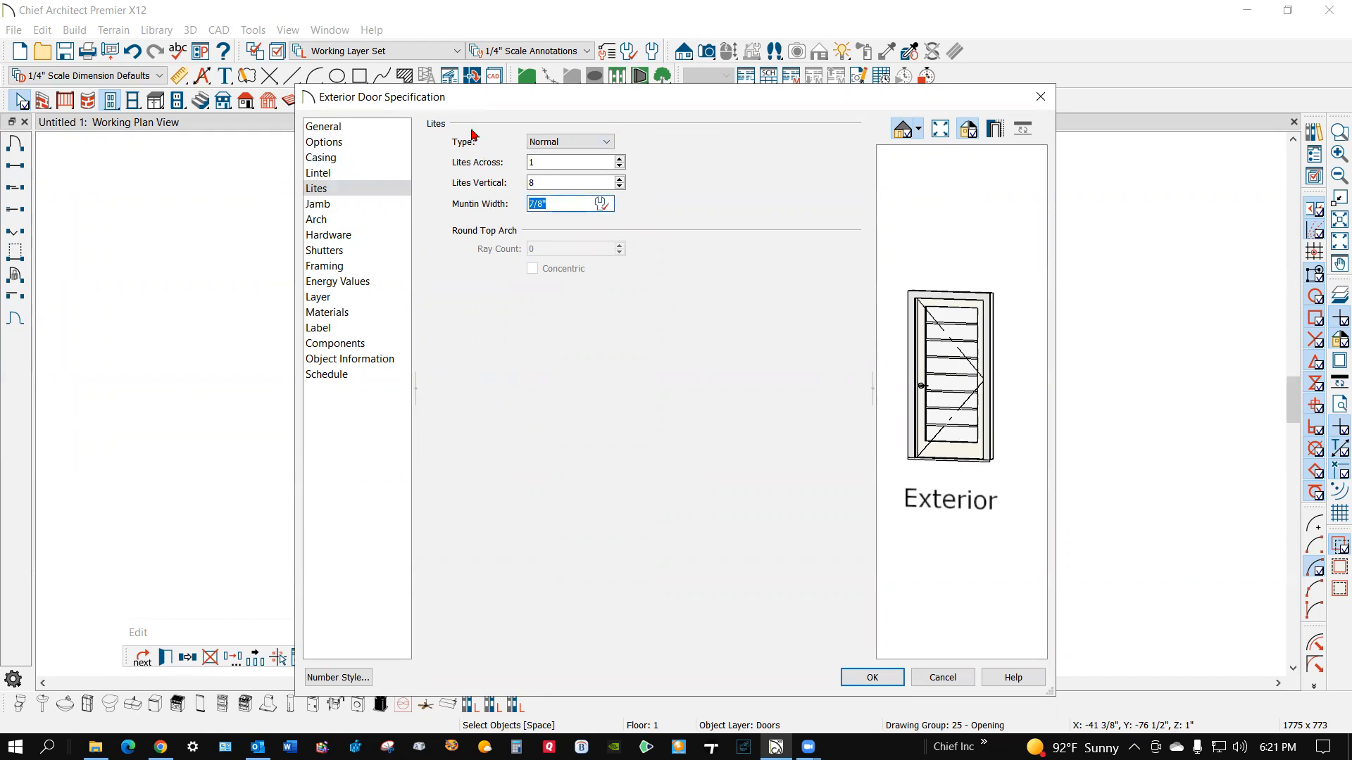
pyautogui.press('Tab')
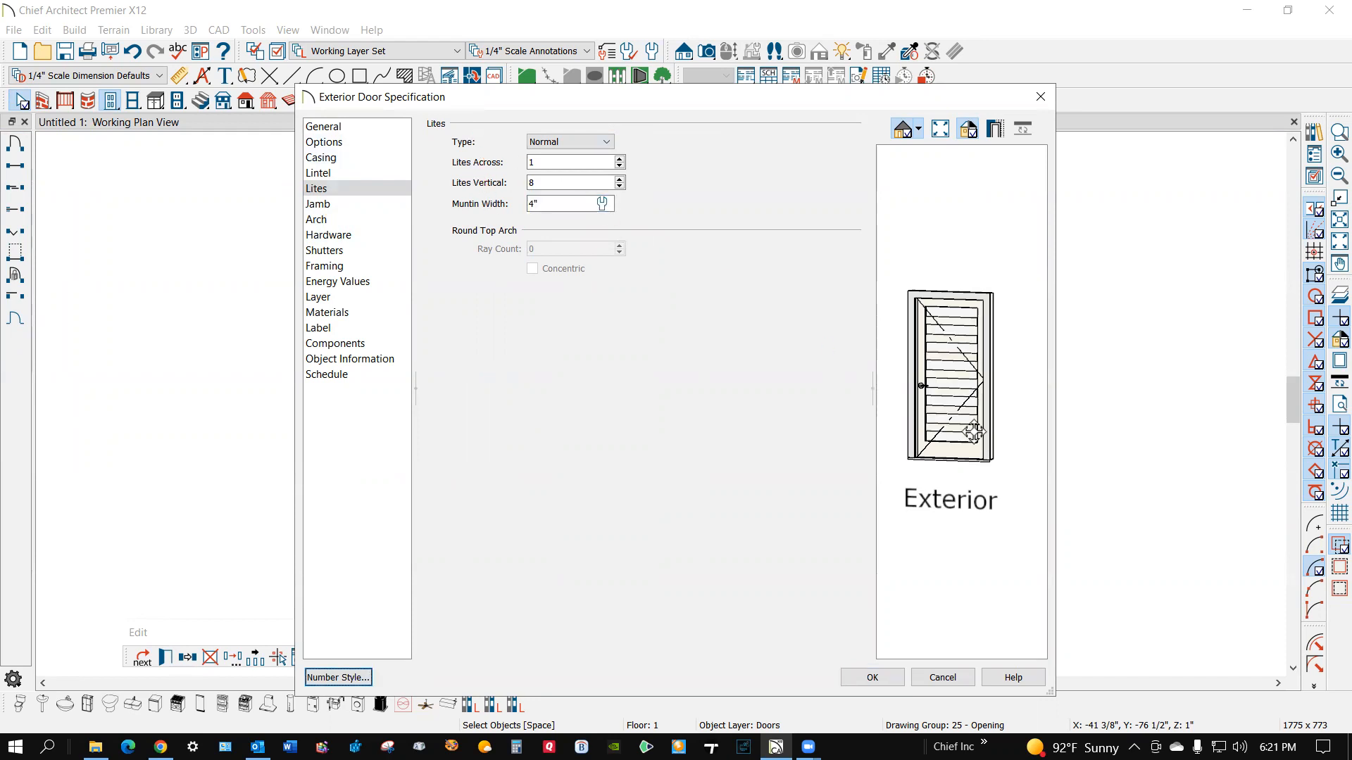
pyautogui.scroll(2, 958, 426)
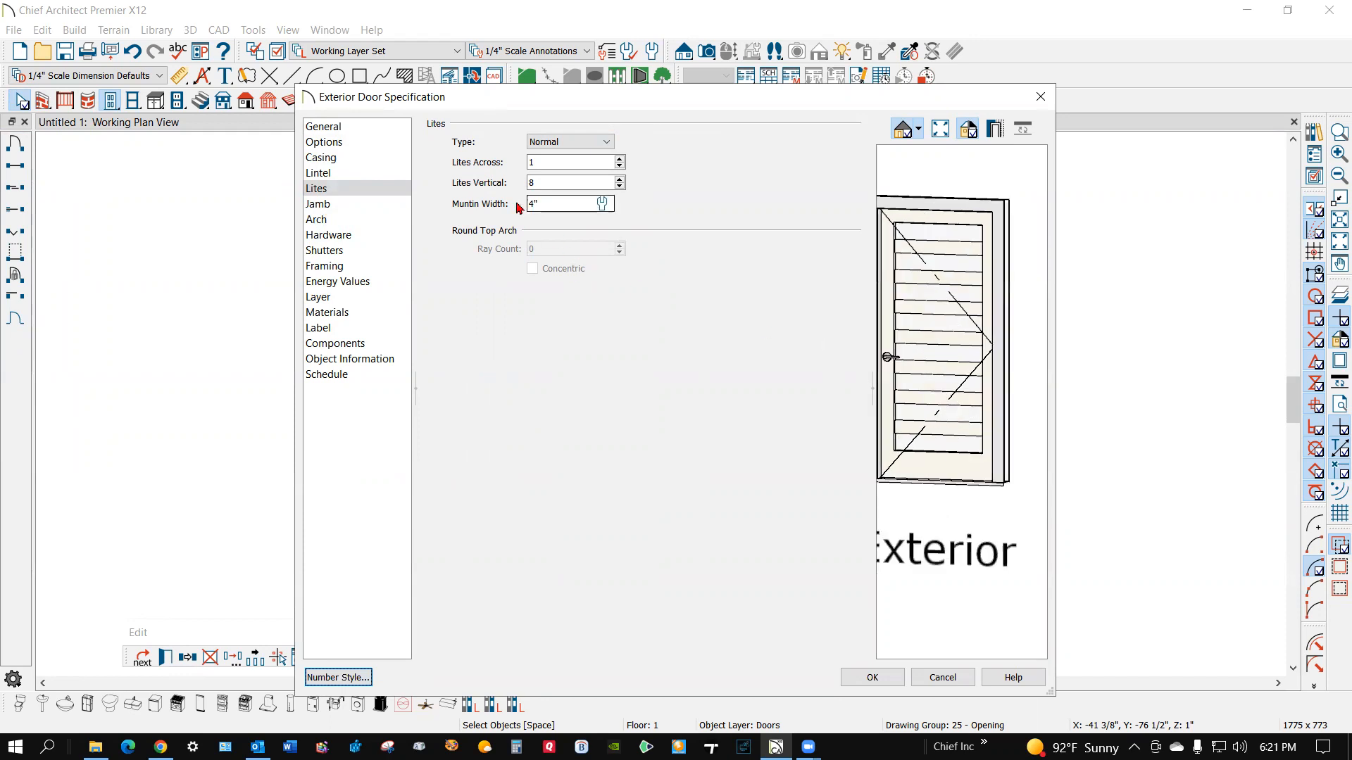
pyautogui.moveTo(943, 303)
pyautogui.mouseDown()
pyautogui.moveTo(1126, 296)
pyautogui.moveTo(960, 310)
pyautogui.mouseUp()
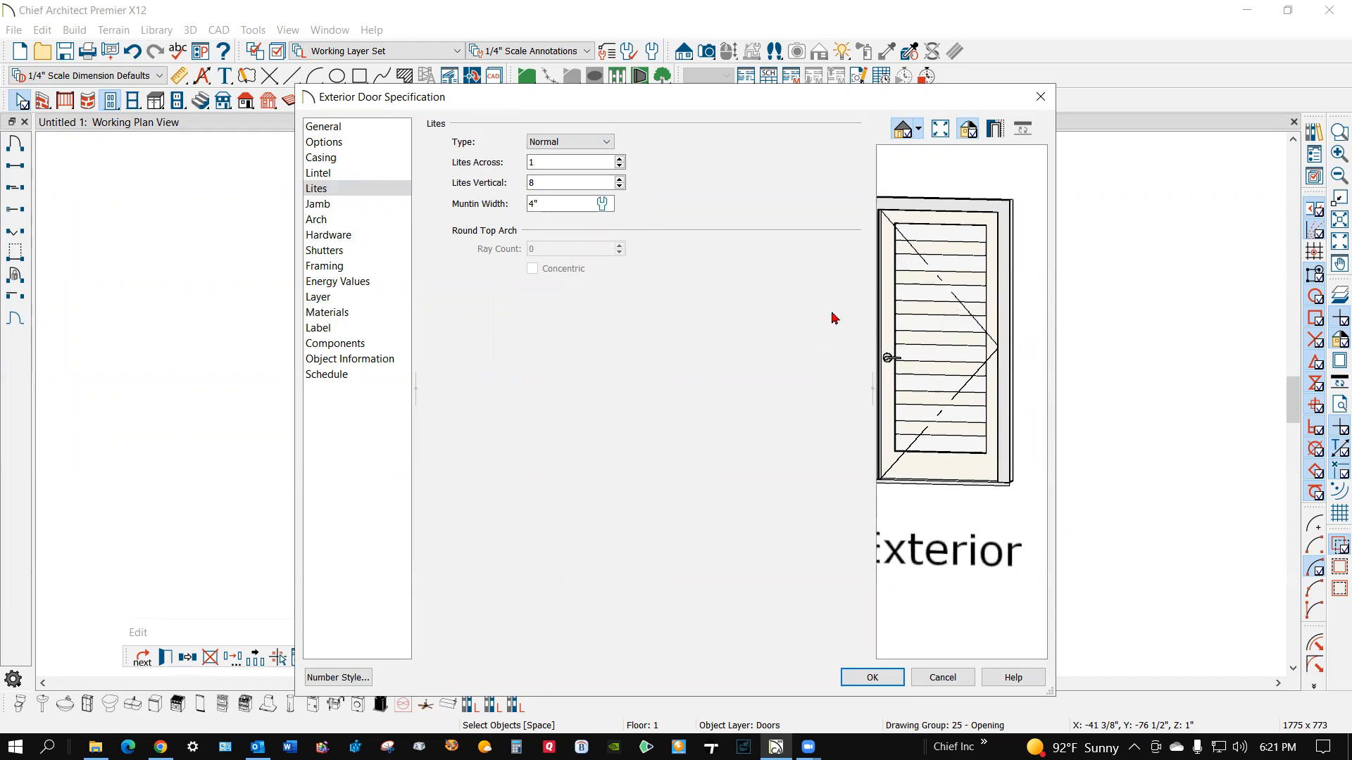
# Set the hinged door's interior and exterior locks to Standard and apply the specification.
pyautogui.click(331, 234)
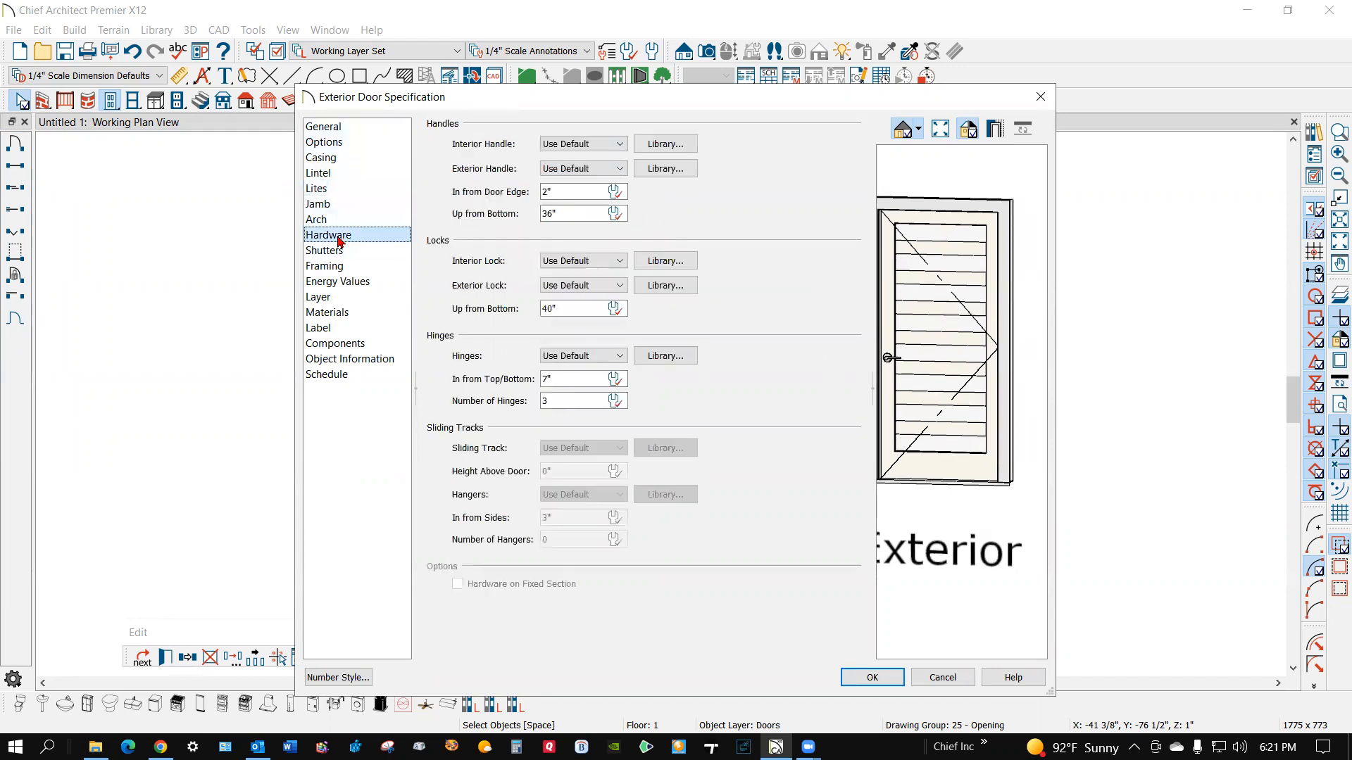
pyautogui.click(614, 261)
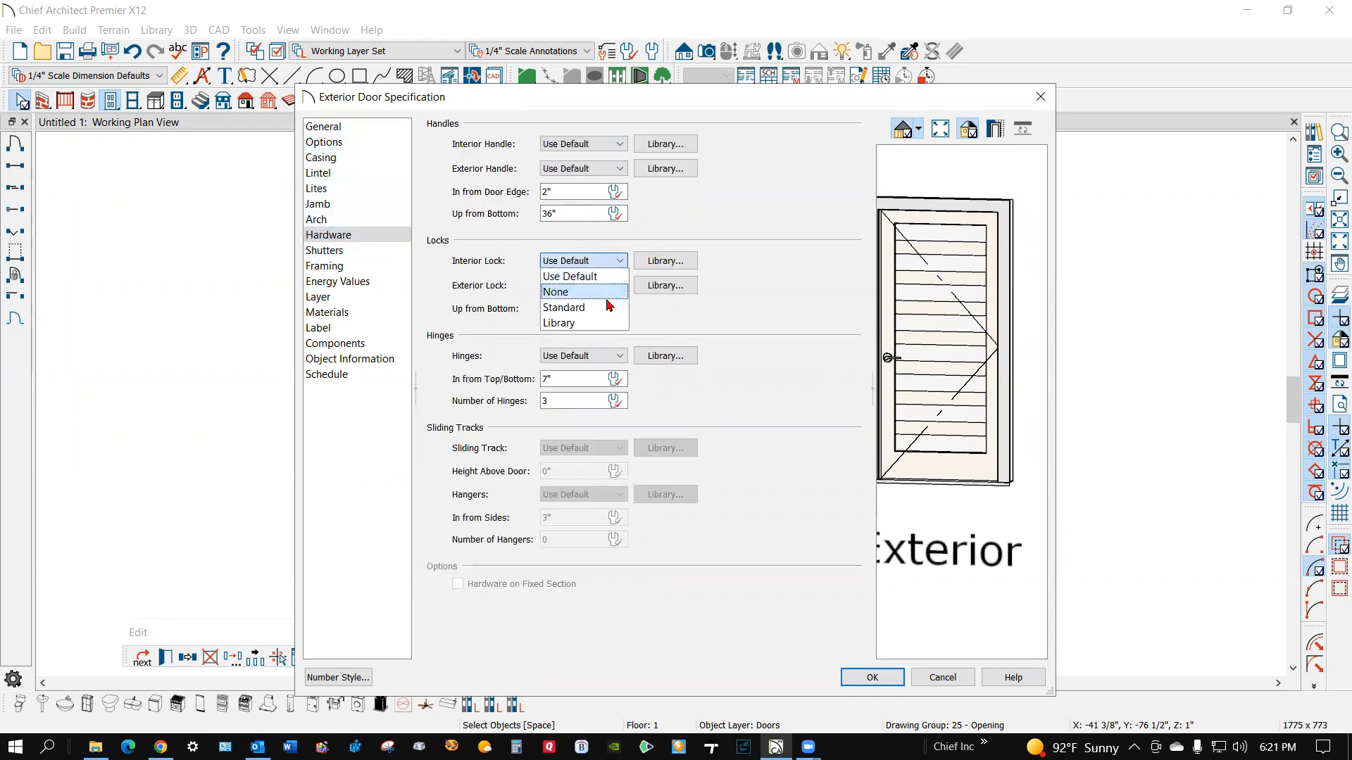
pyautogui.click(610, 308)
pyautogui.click(615, 285)
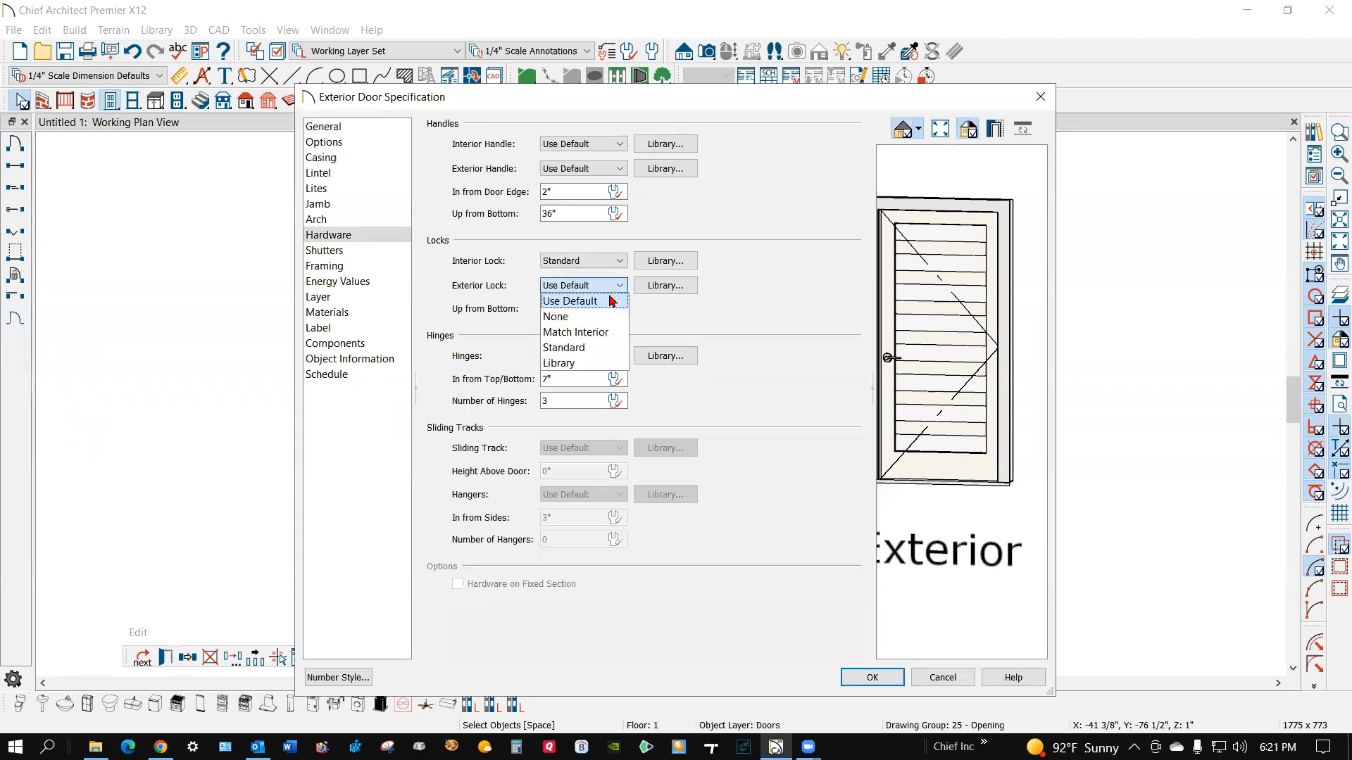
pyautogui.click(602, 348)
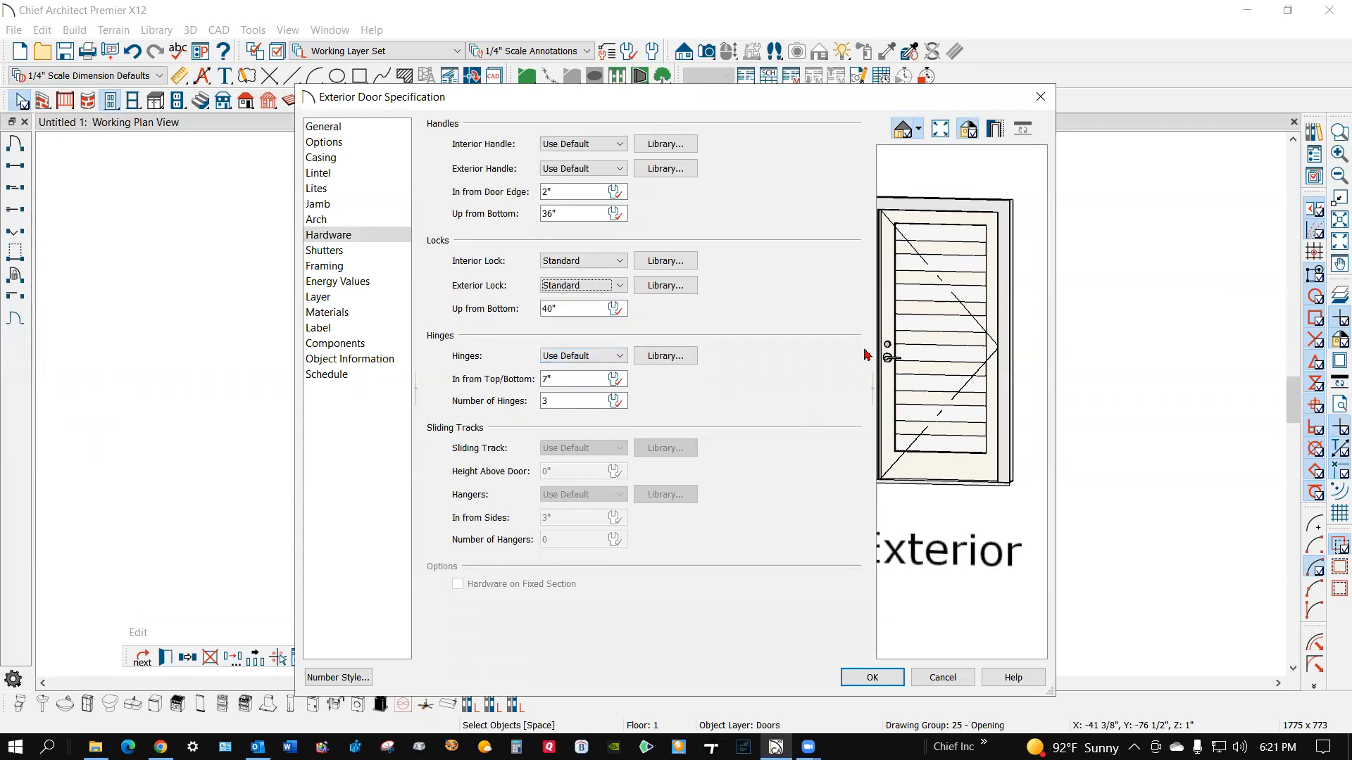
pyautogui.click(872, 677)
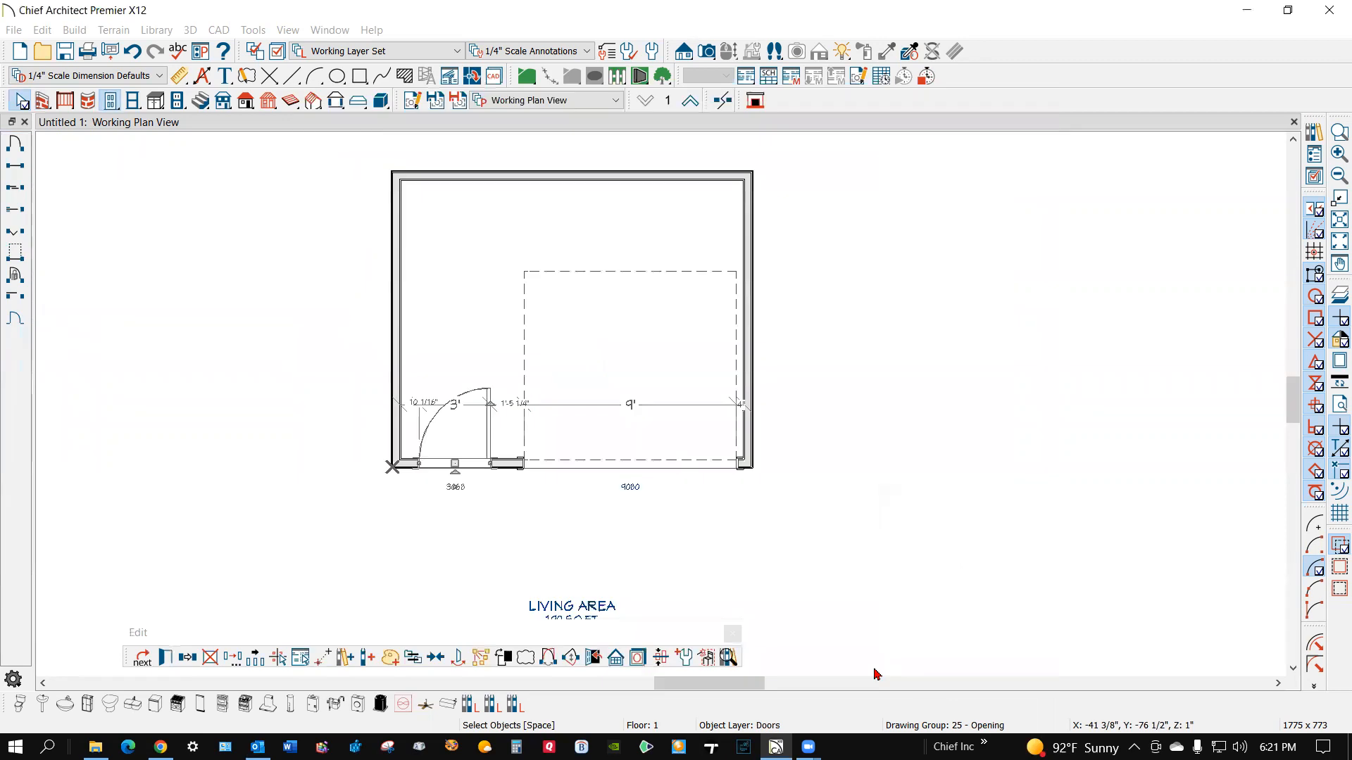
# Assign the Clopay Modern Steel - Flush, Window style from the manufacturer catalogs to the garage door.
pyautogui.click(637, 406)
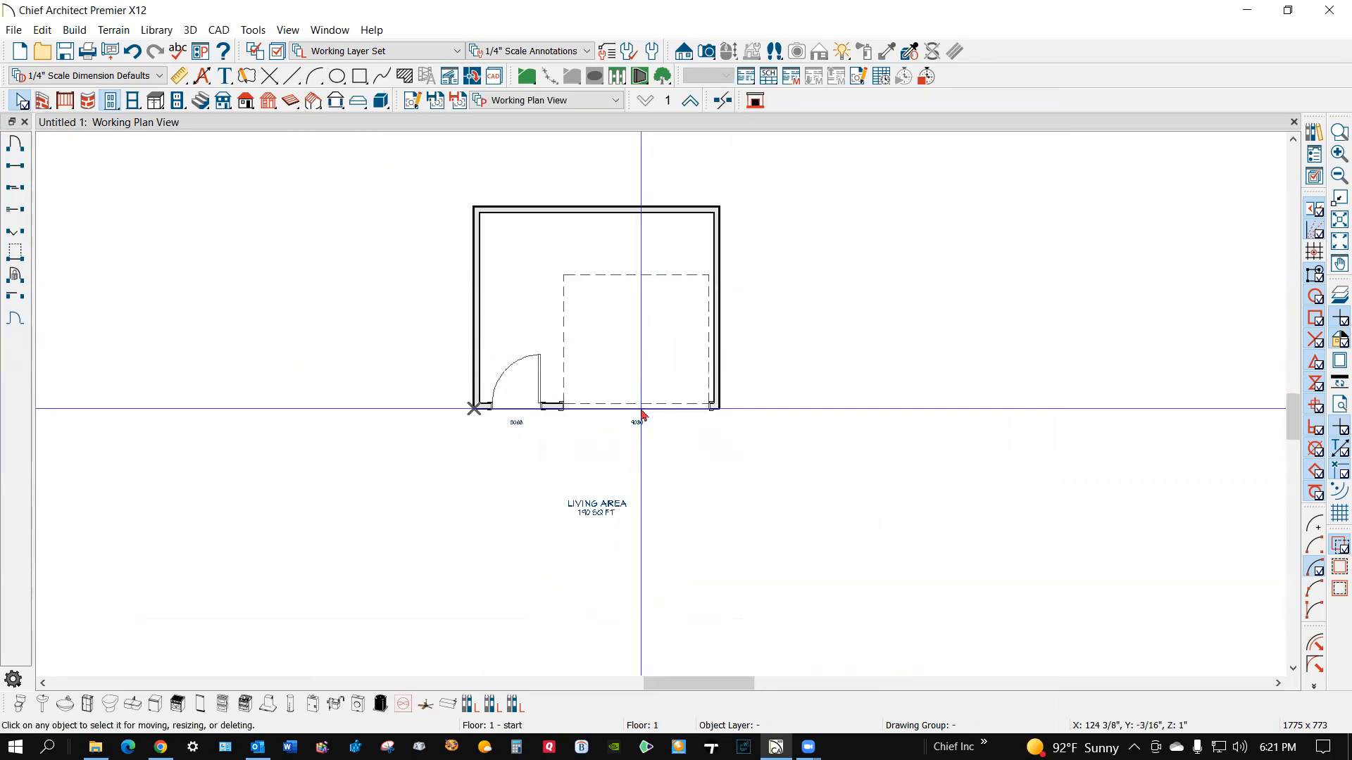
pyautogui.click(164, 660)
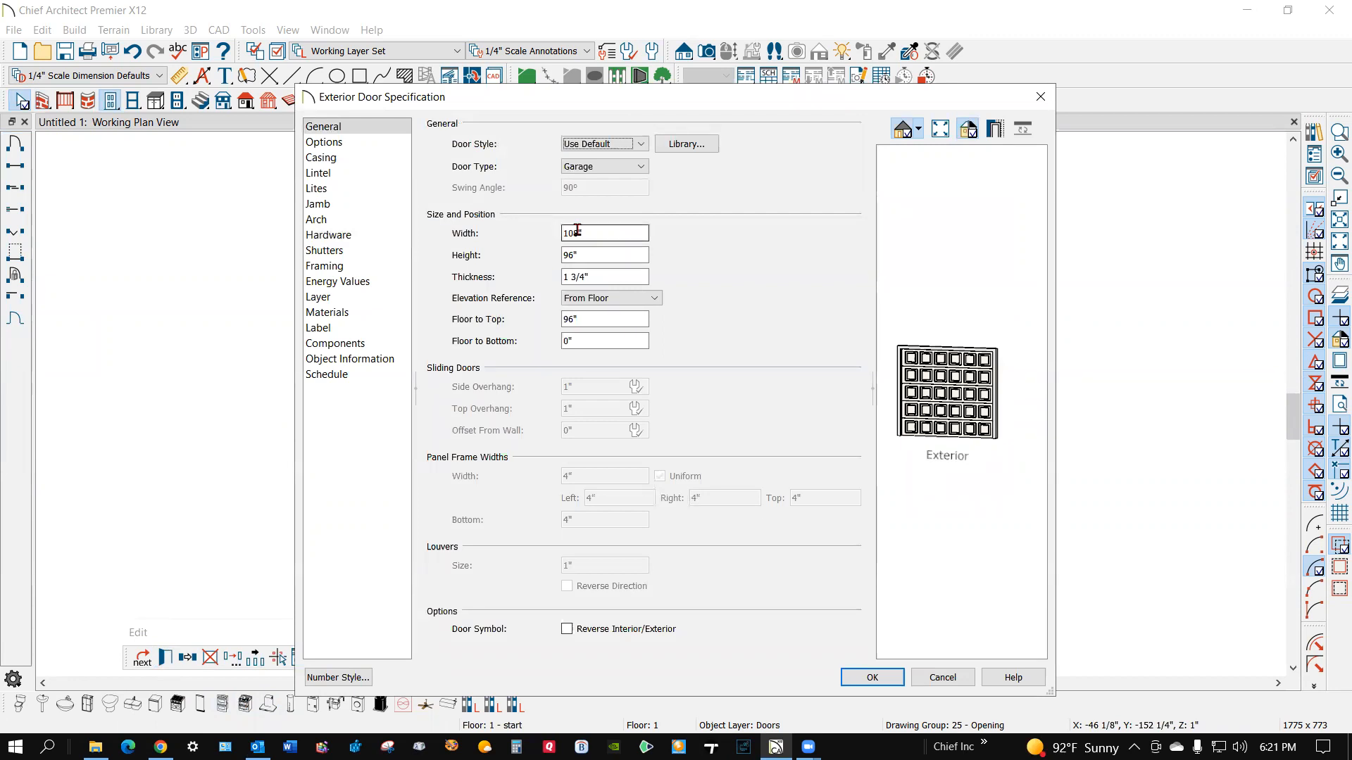
pyautogui.click(683, 145)
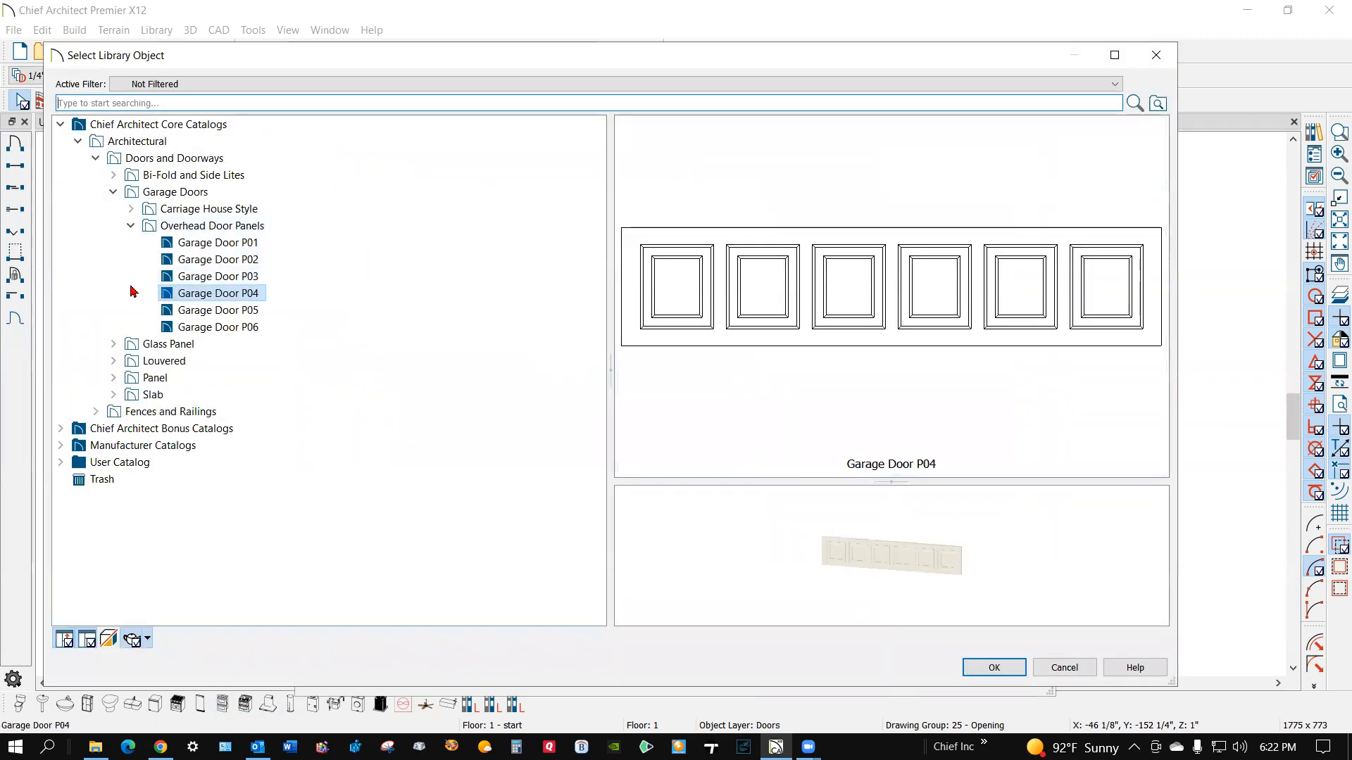
pyautogui.click(78, 141)
pyautogui.click(61, 176)
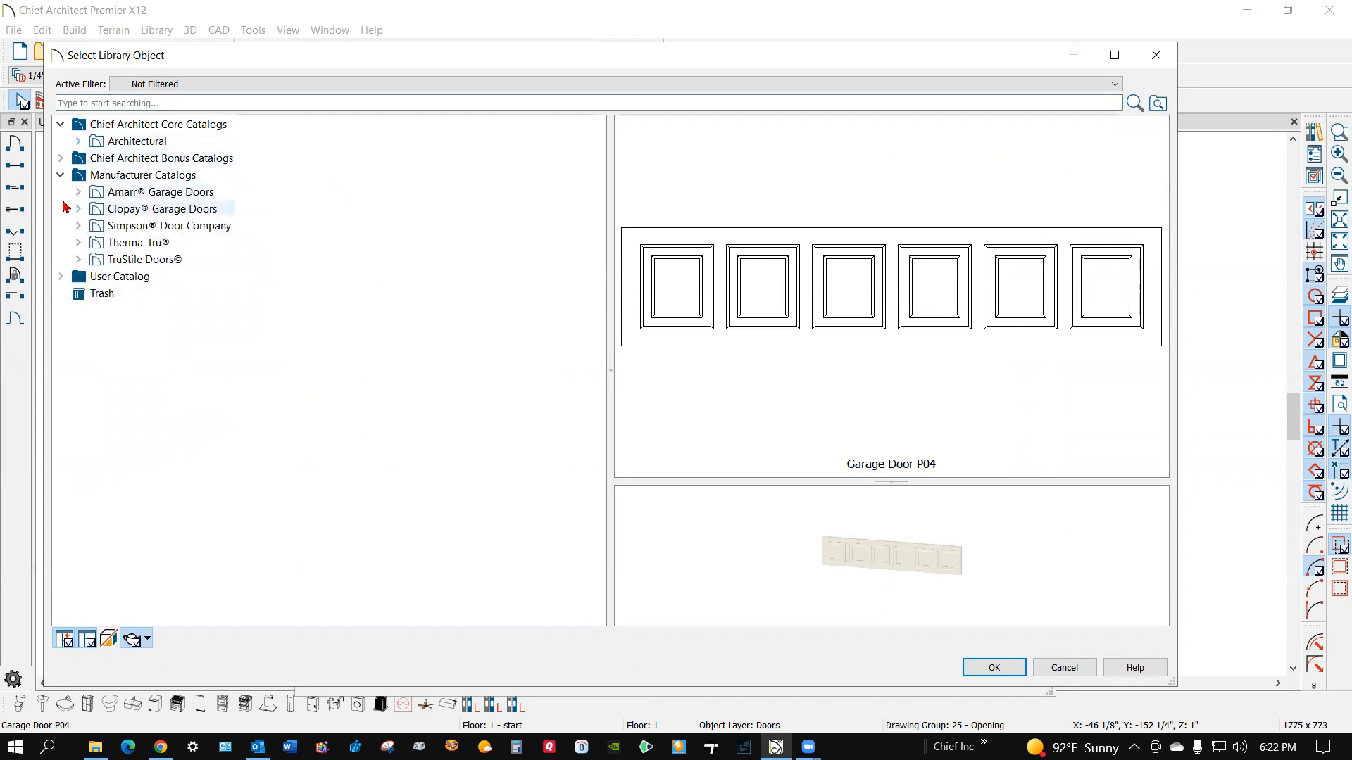
pyautogui.click(78, 209)
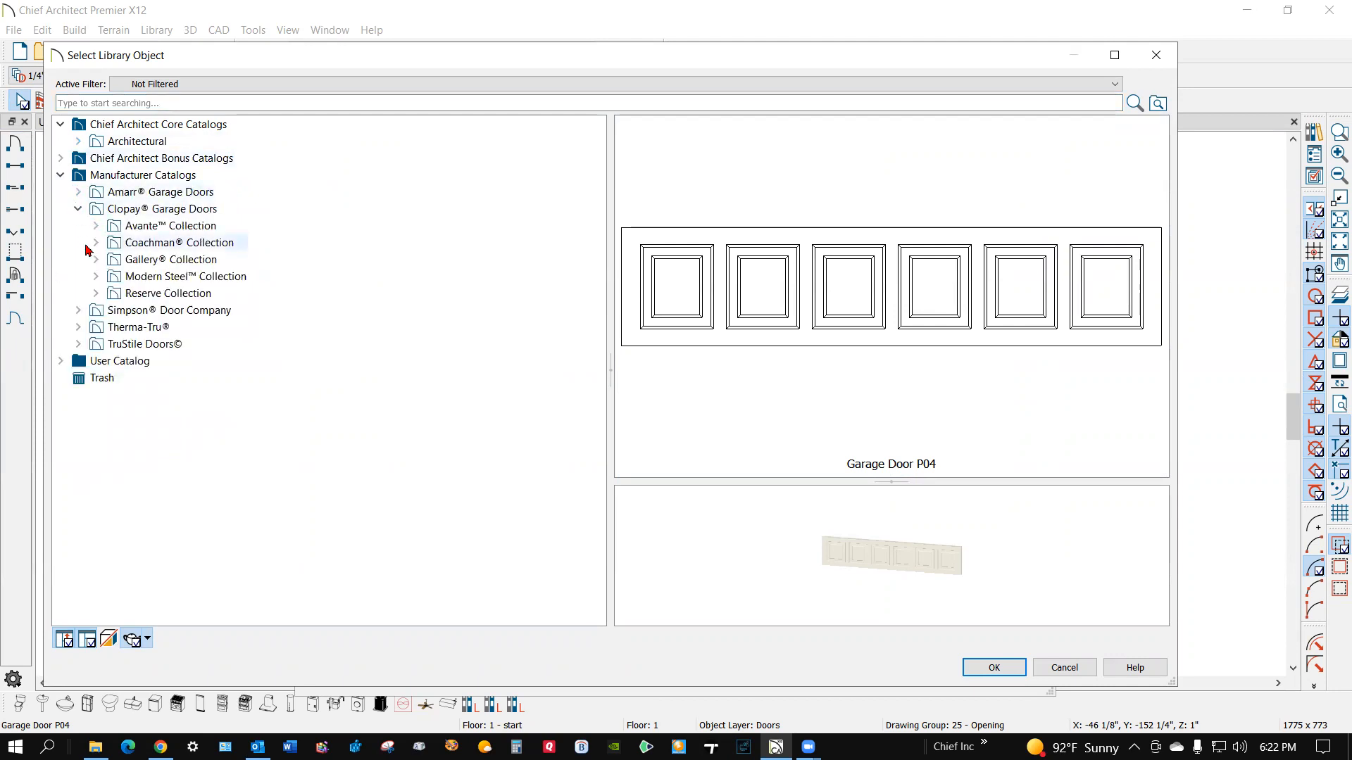
pyautogui.click(96, 277)
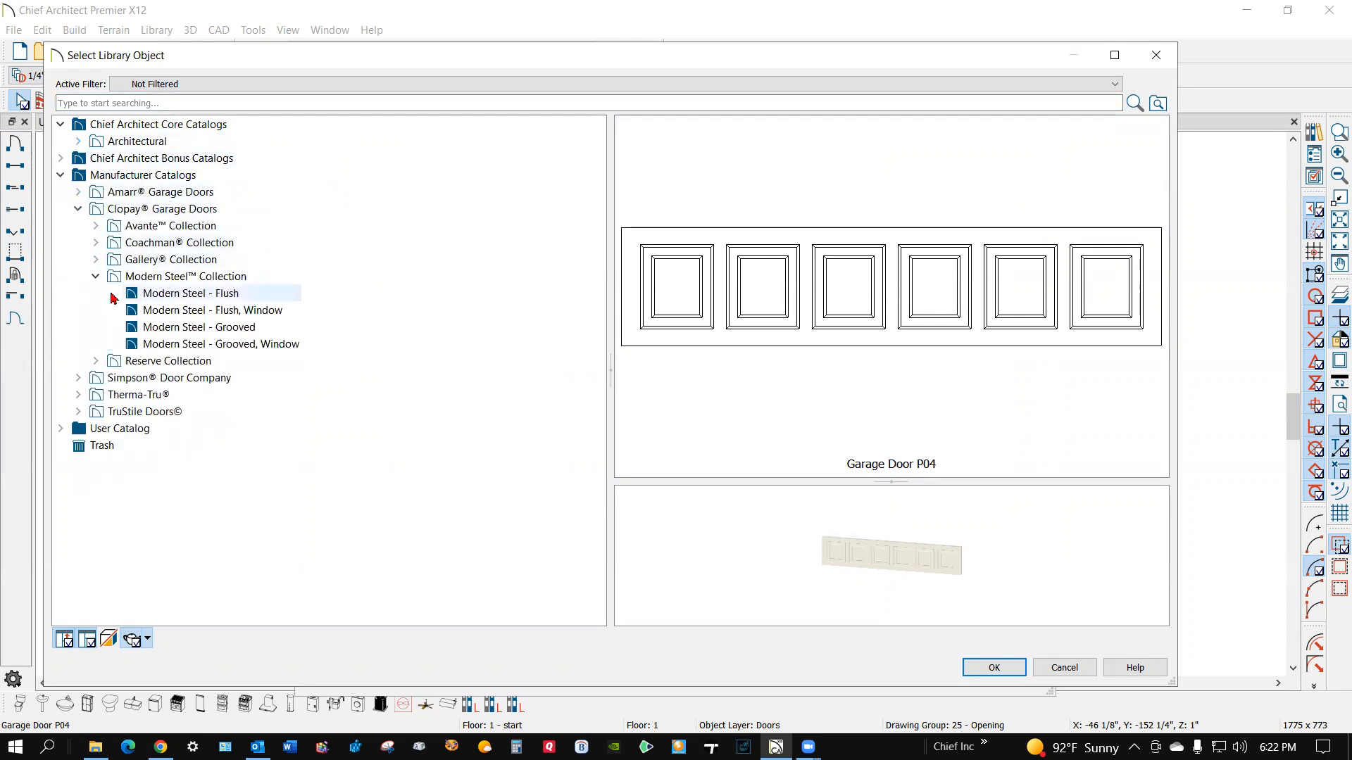
pyautogui.click(174, 310)
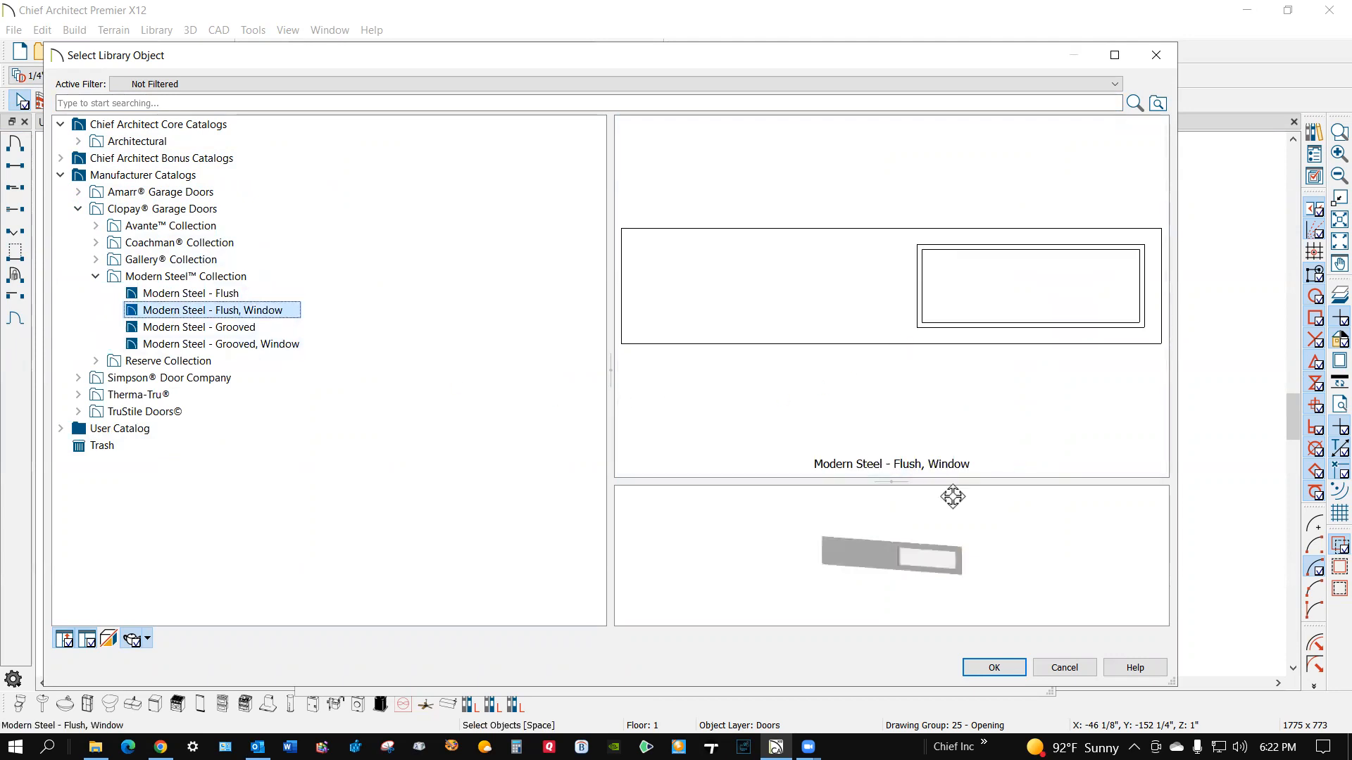
pyautogui.click(1014, 666)
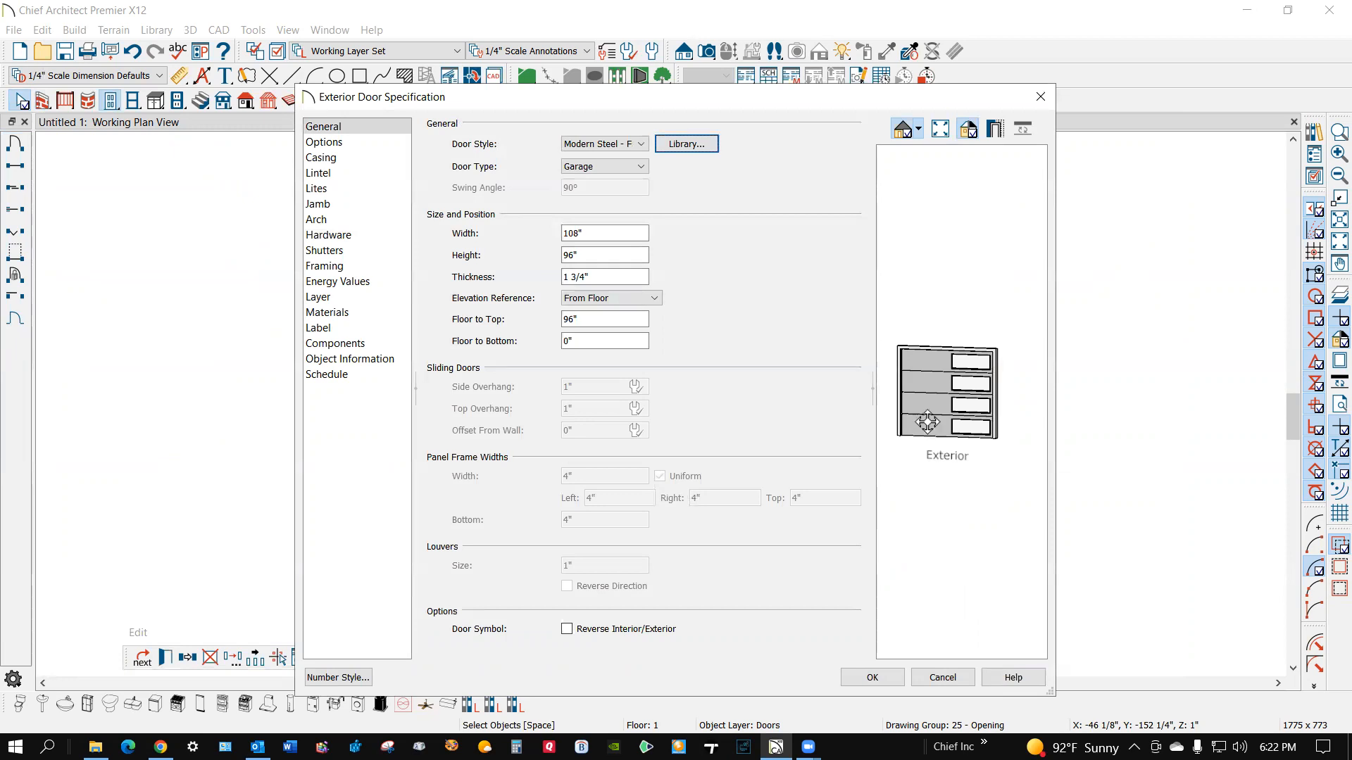
# Set the garage door's vertical panels to 8 and apply the specification.
pyautogui.click(325, 143)
pyautogui.press('Tab')
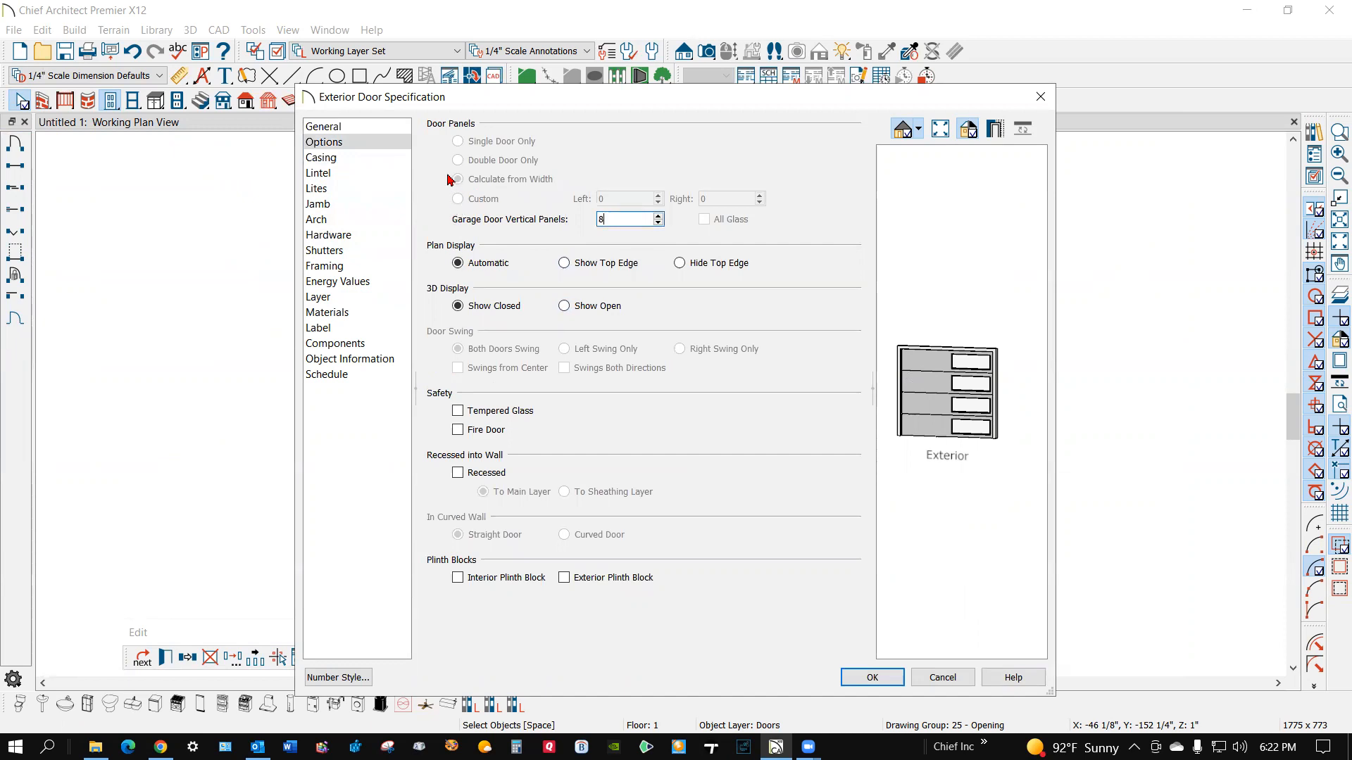
pyautogui.press('Tab')
pyautogui.click(872, 678)
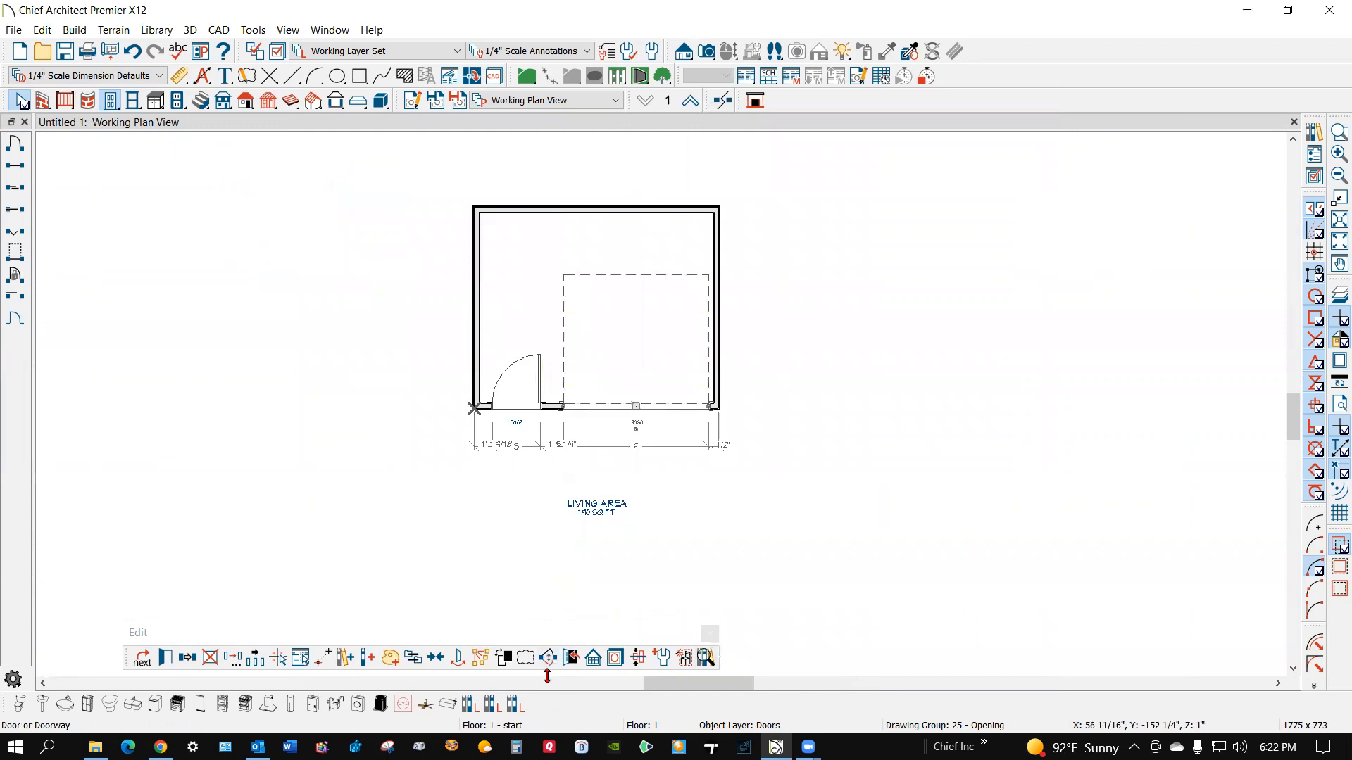
# Reflect the garage door horizontally about its object center.
pyautogui.click(232, 658)
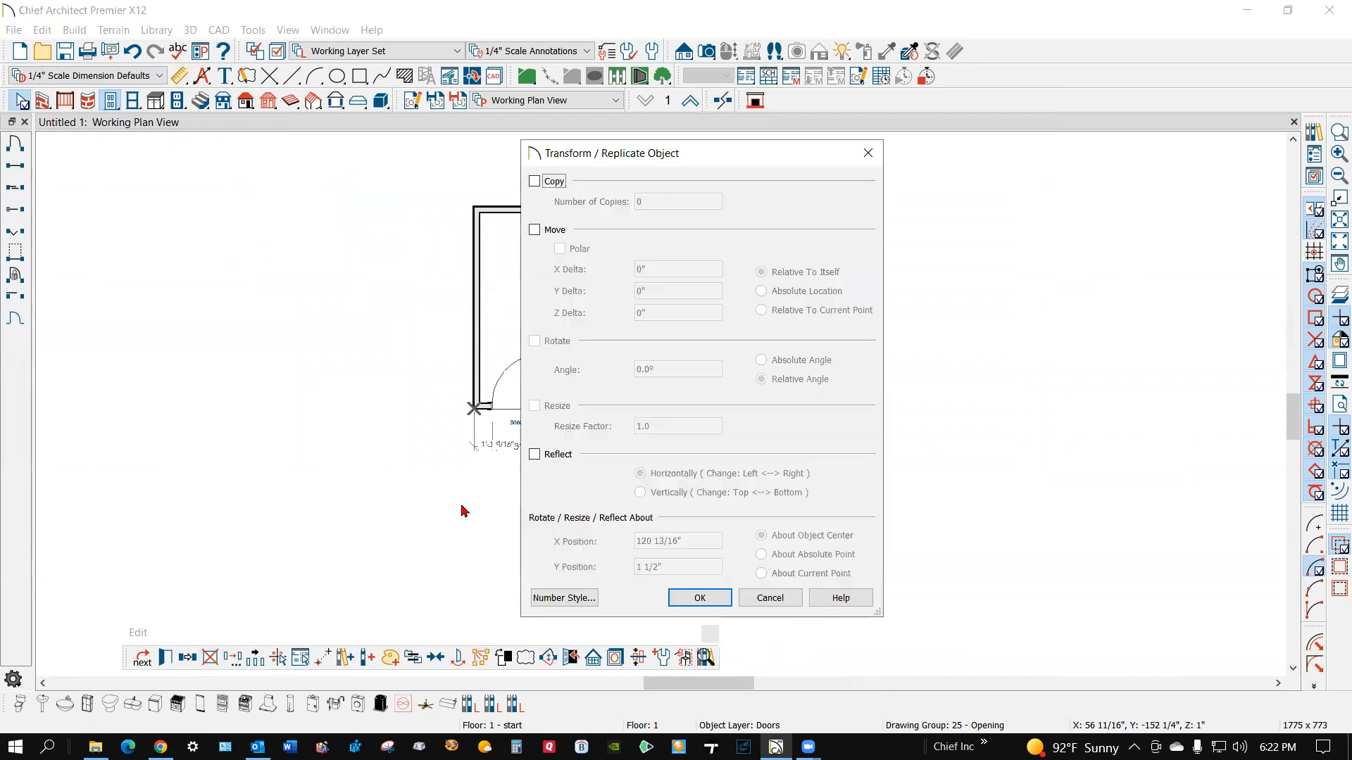
pyautogui.click(535, 455)
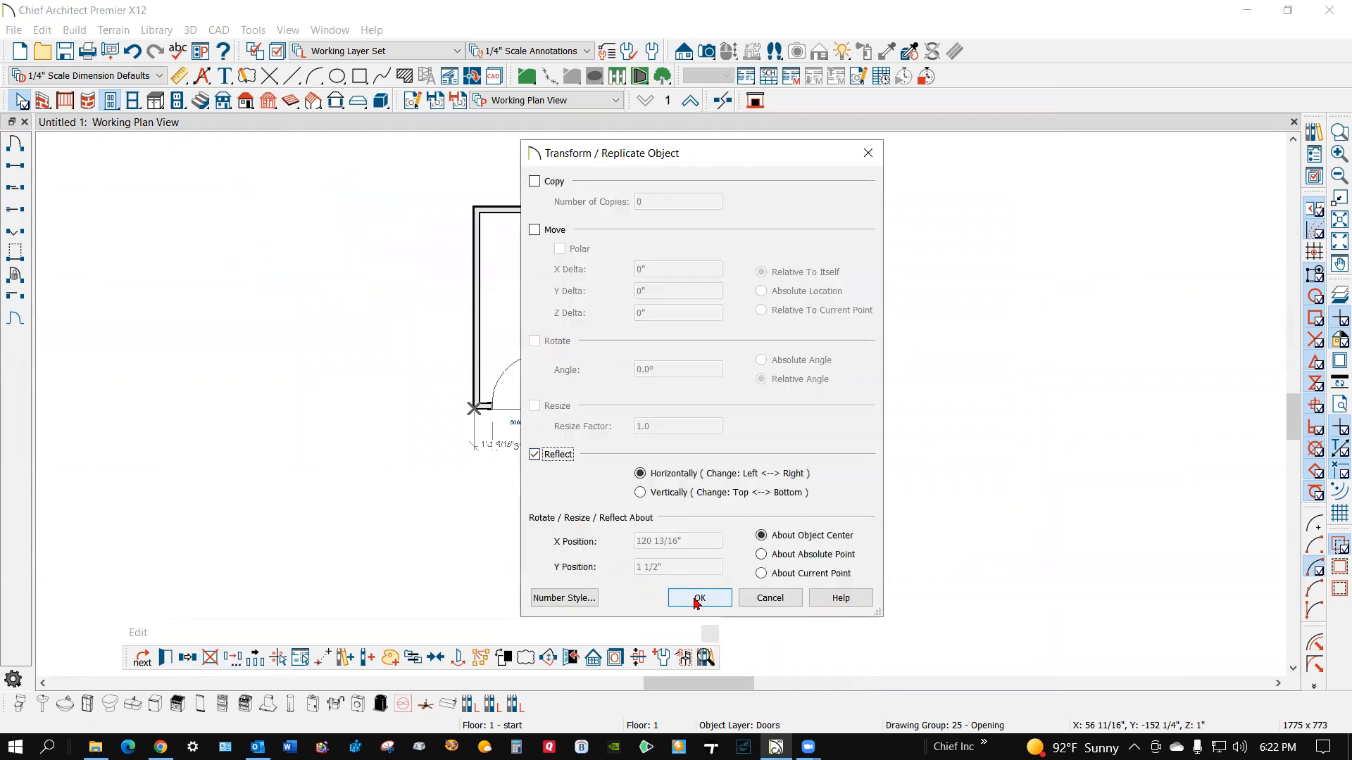
pyautogui.click(699, 598)
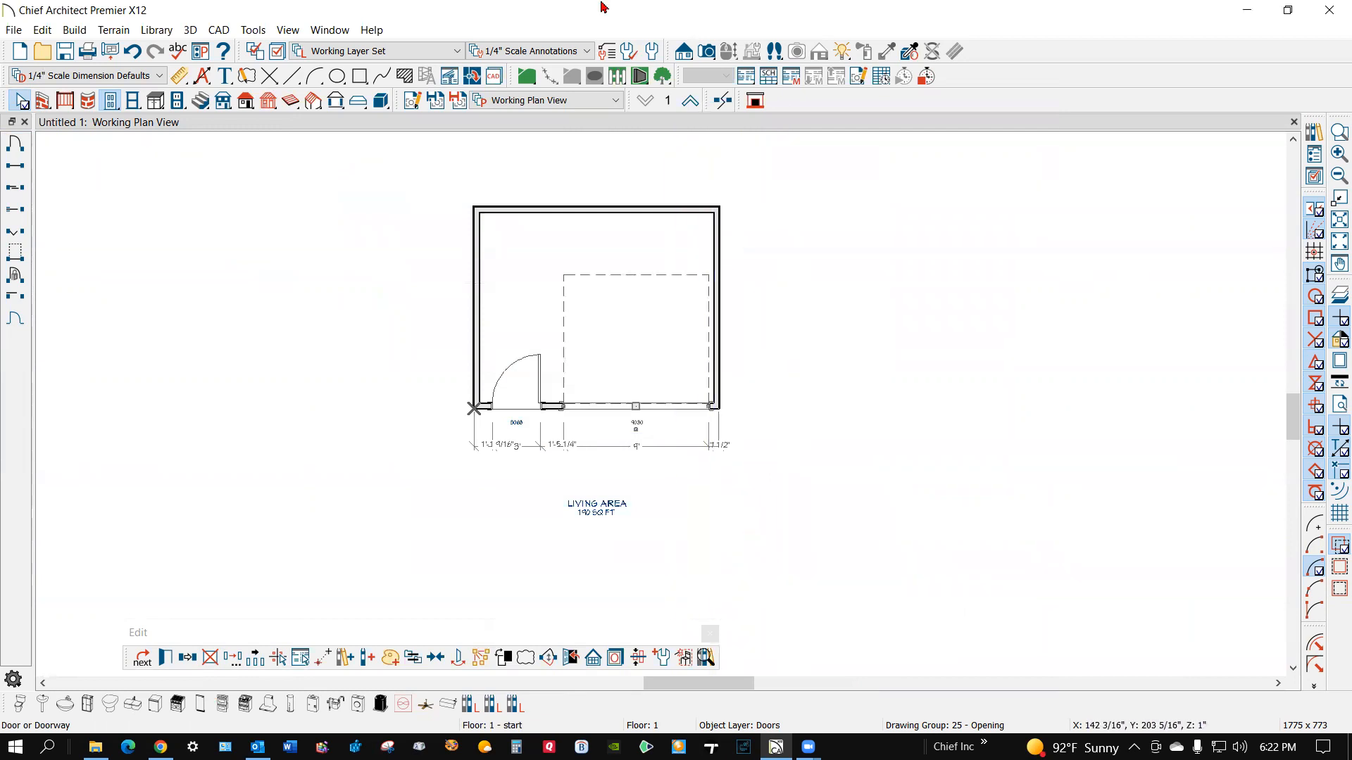
# Create a full camera view looking at the exterior wall that holds both doors.
pyautogui.click(707, 51)
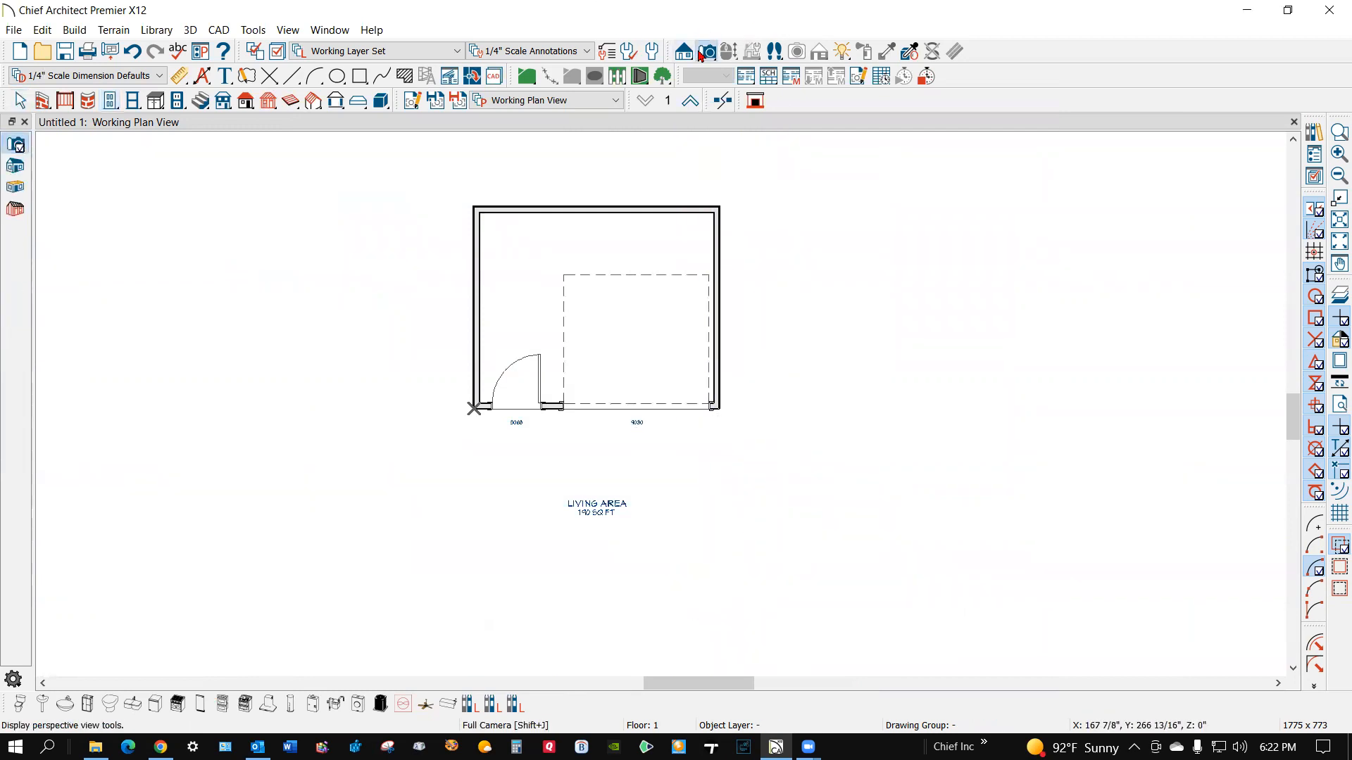
pyautogui.scroll(-3, 607, 419)
pyautogui.moveTo(561, 634); pyautogui.dragTo(613, 354)
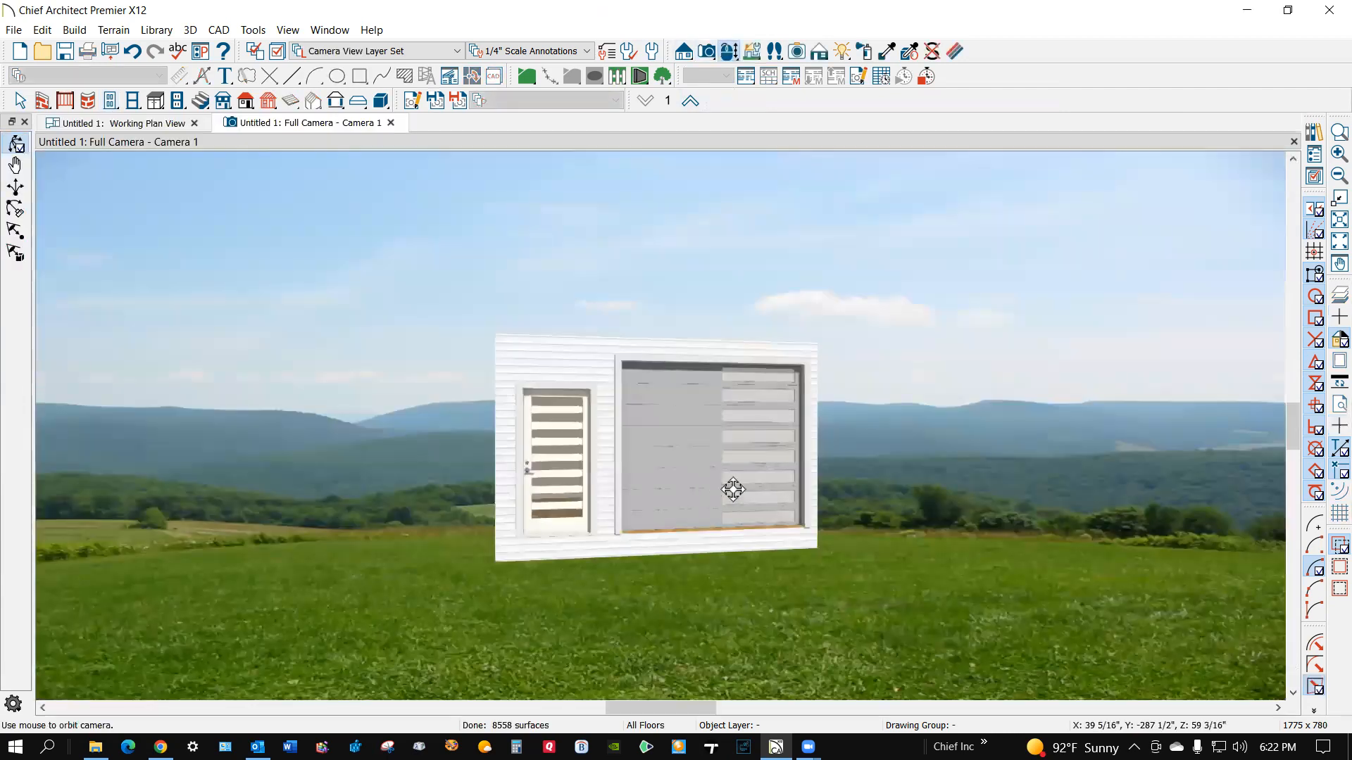
pyautogui.scroll(2, 722, 468)
# Review the hinged entry door's lites and muntin width settings, and close its specification without changes.
pyautogui.press('space')
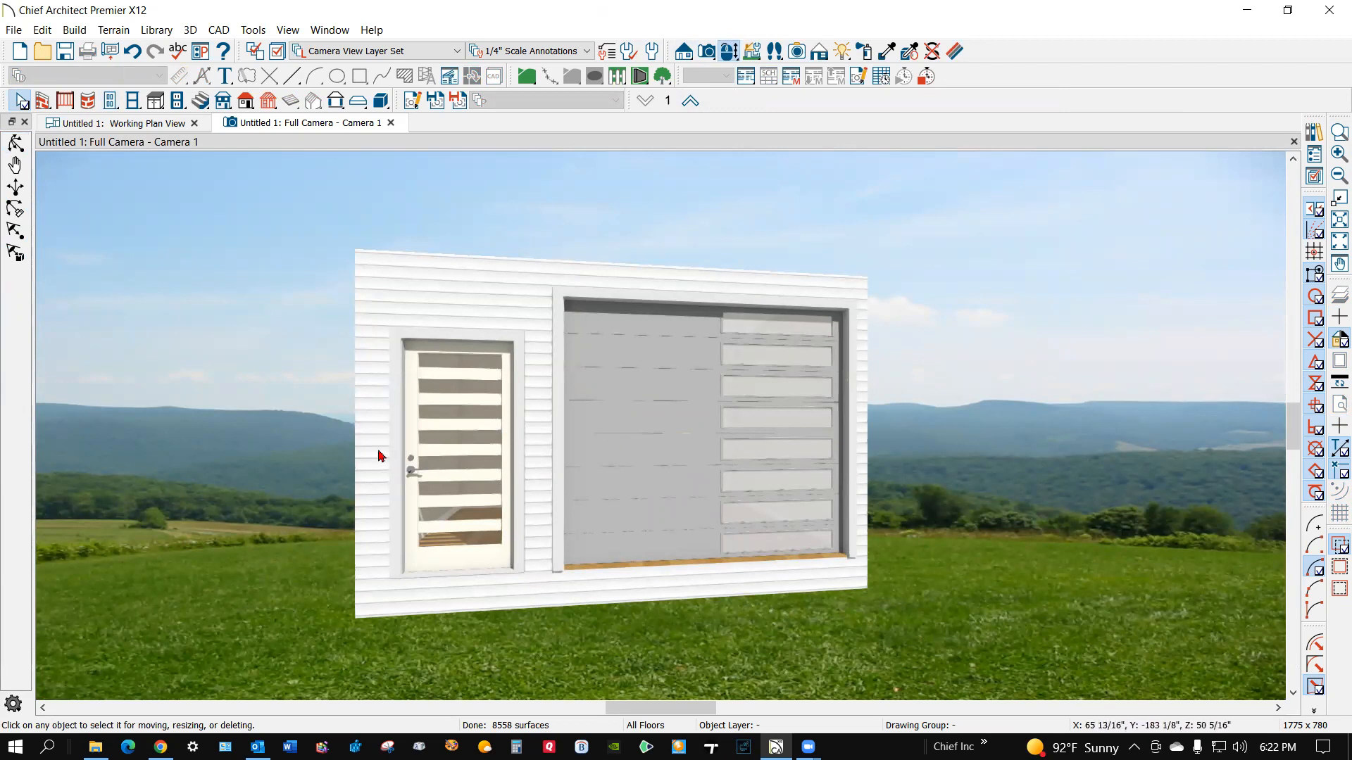
pyautogui.click(455, 493)
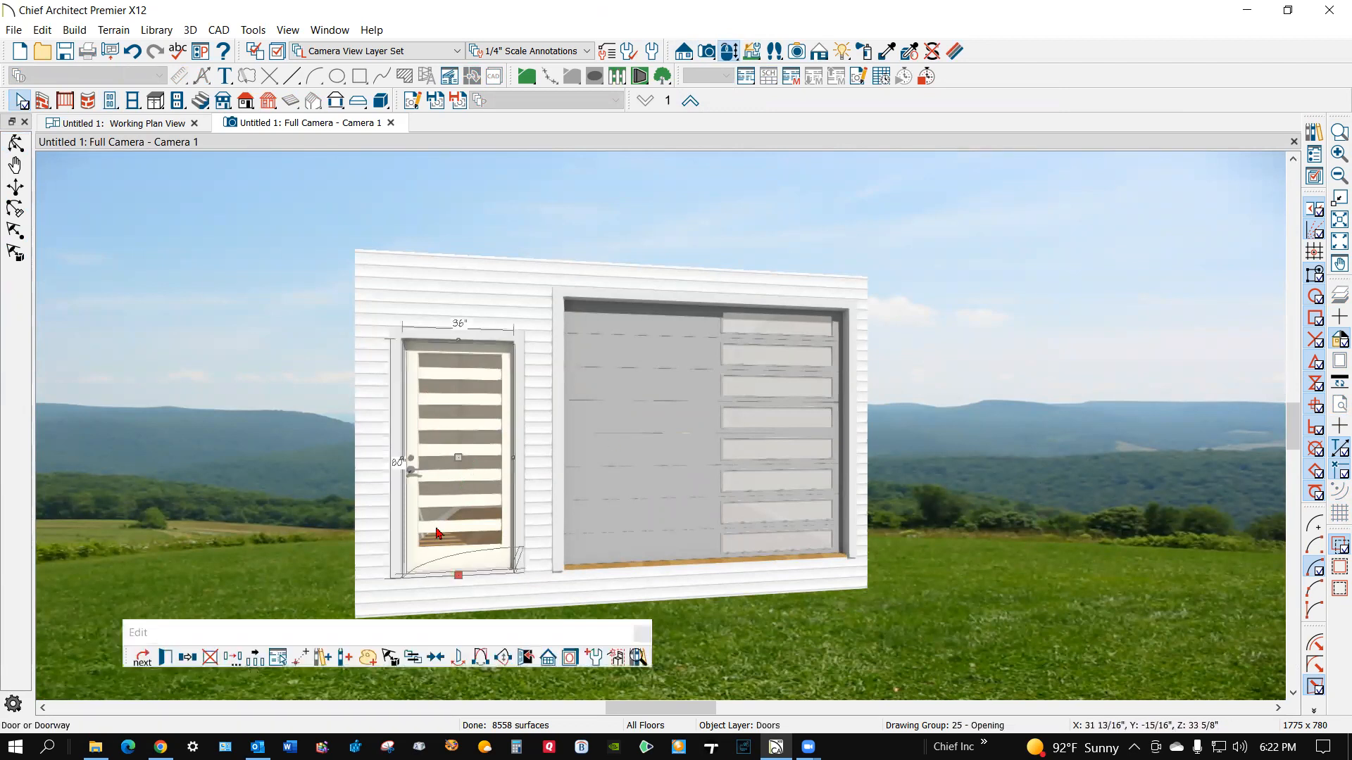
pyautogui.click(160, 667)
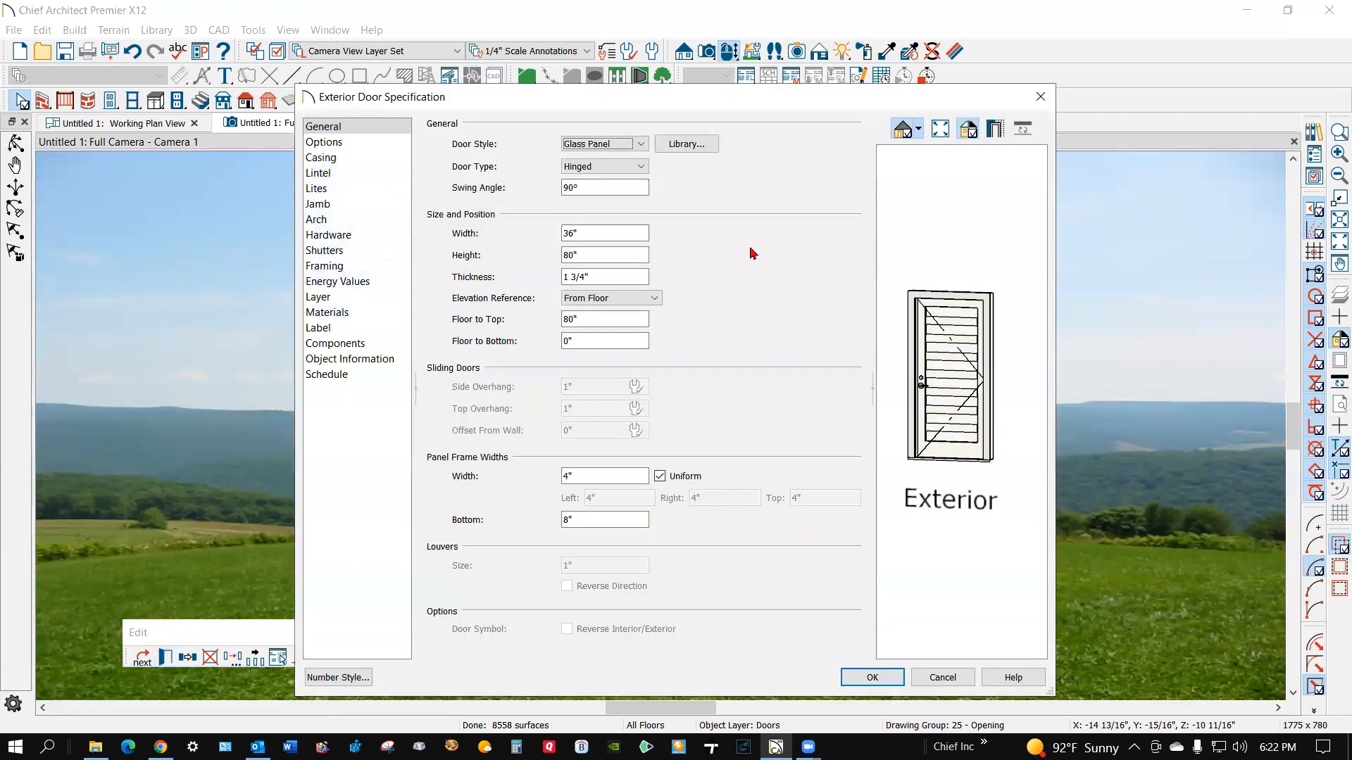
pyautogui.click(322, 189)
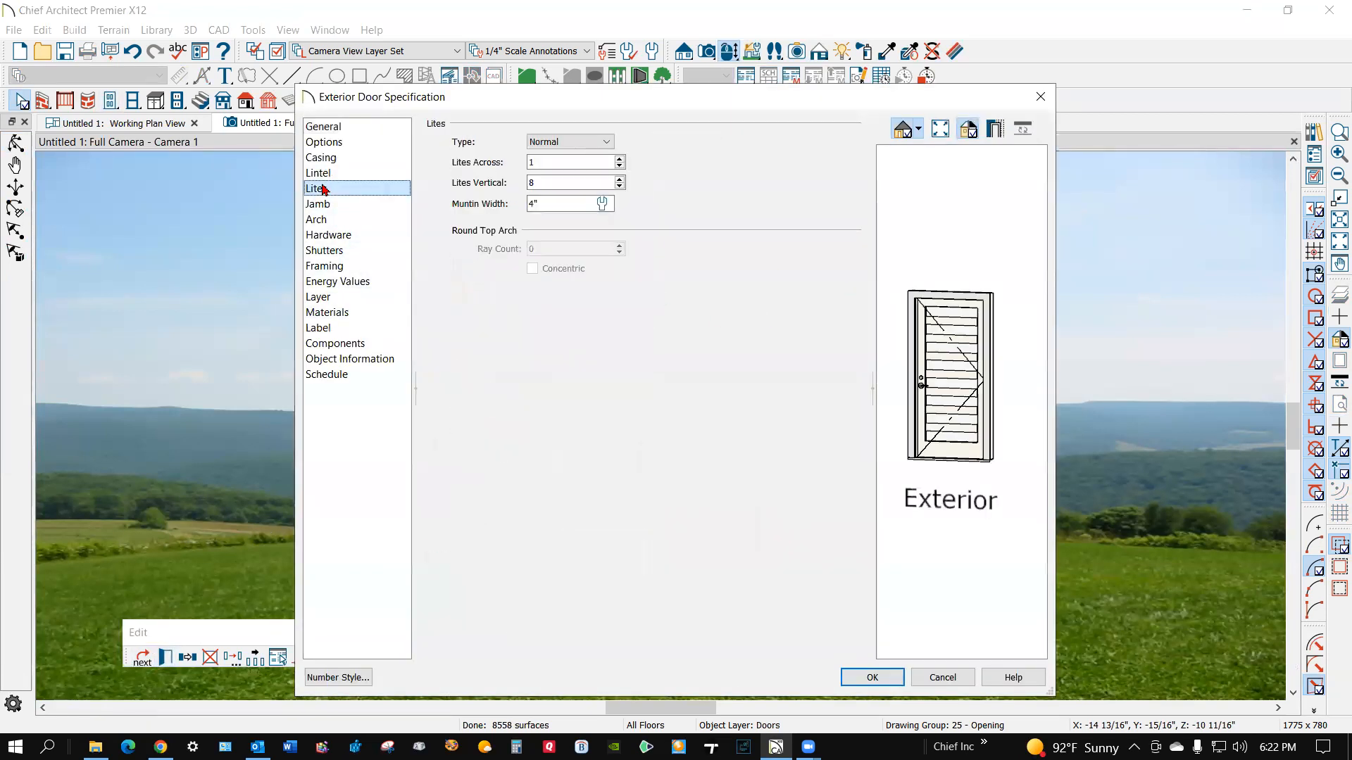
pyautogui.moveTo(548, 204); pyautogui.dragTo(434, 204)
pyautogui.click(942, 678)
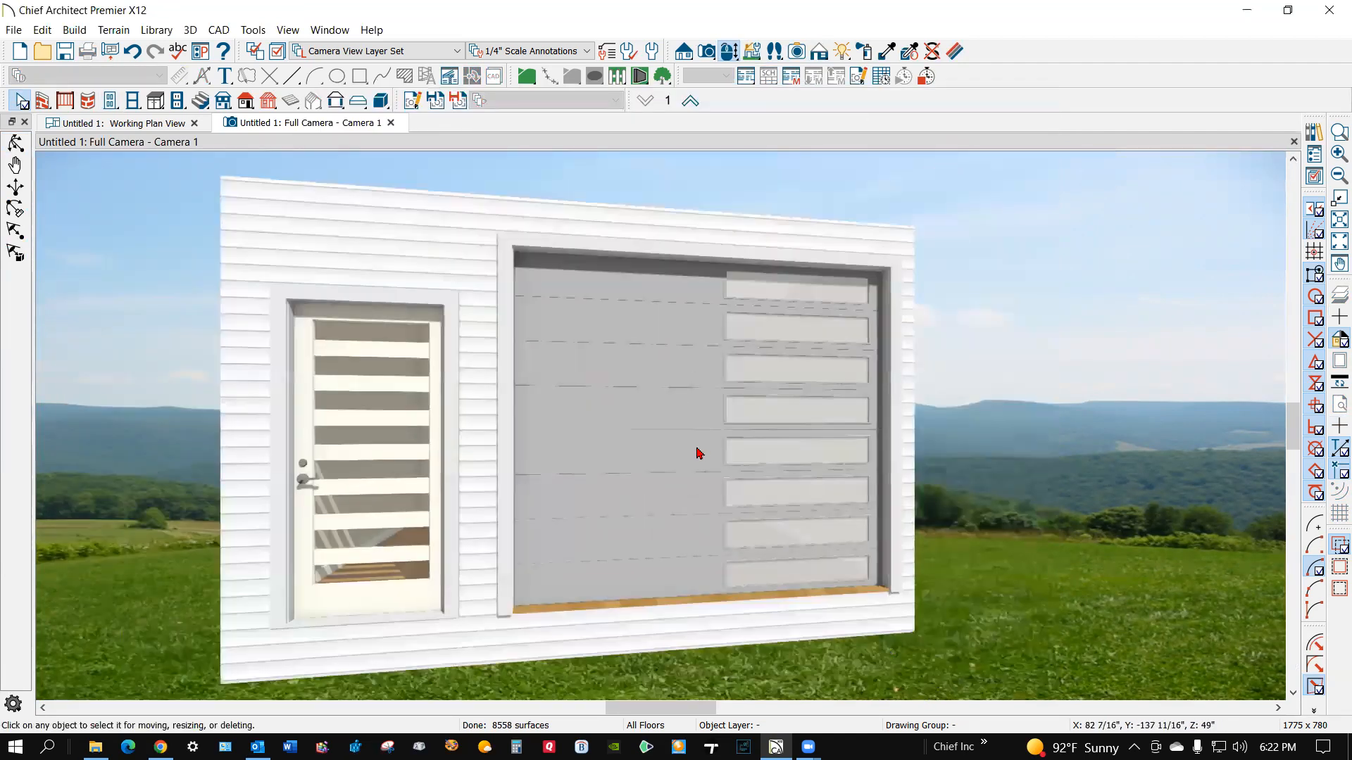
# Try to reflect the garage door horizontally about its object center from the camera view.
pyautogui.click(699, 453)
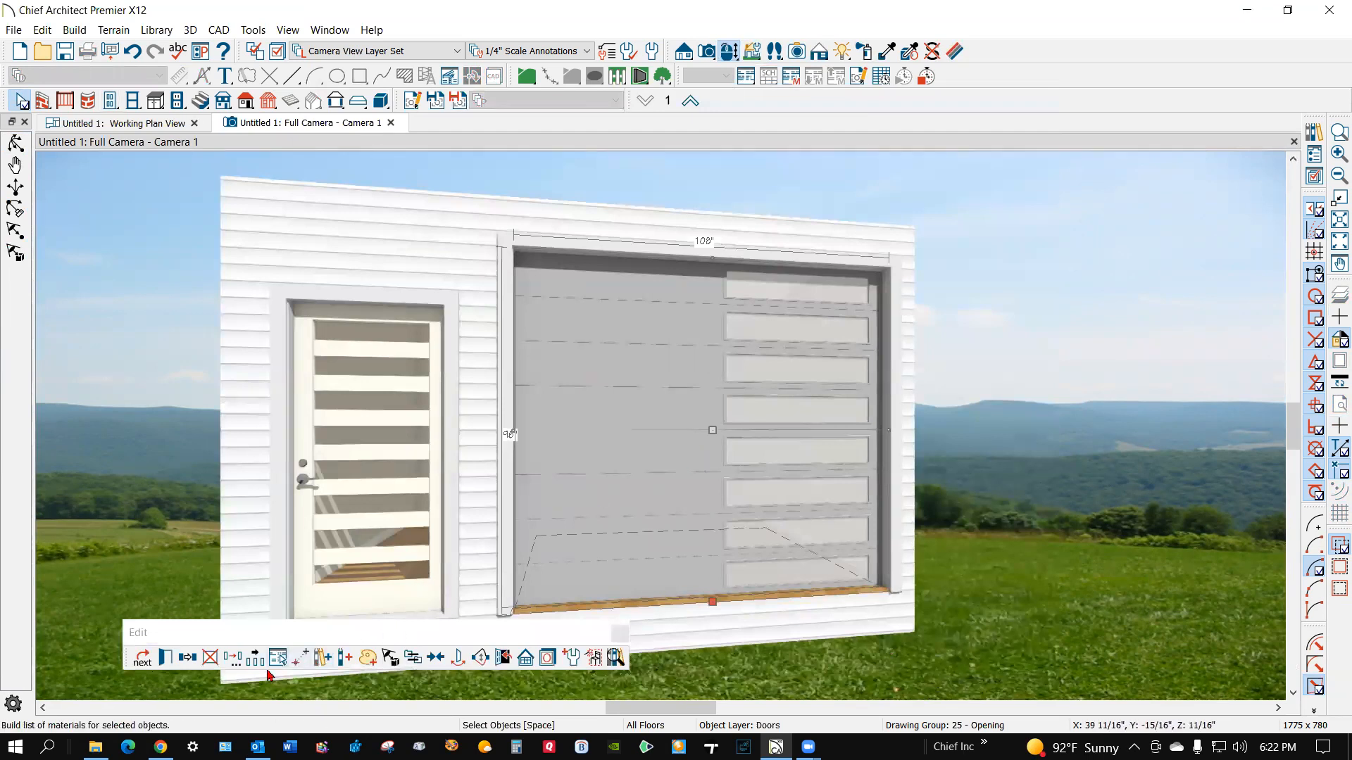
pyautogui.click(232, 658)
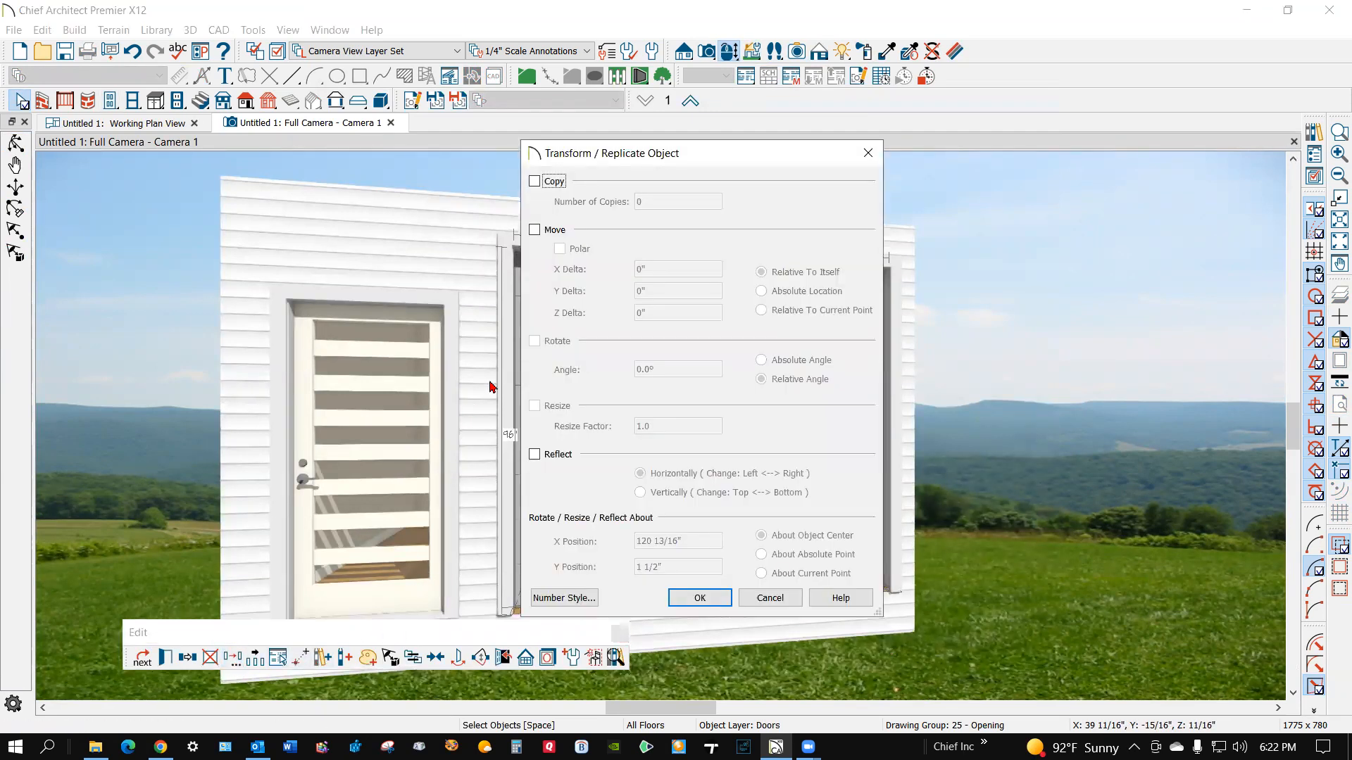
pyautogui.click(535, 455)
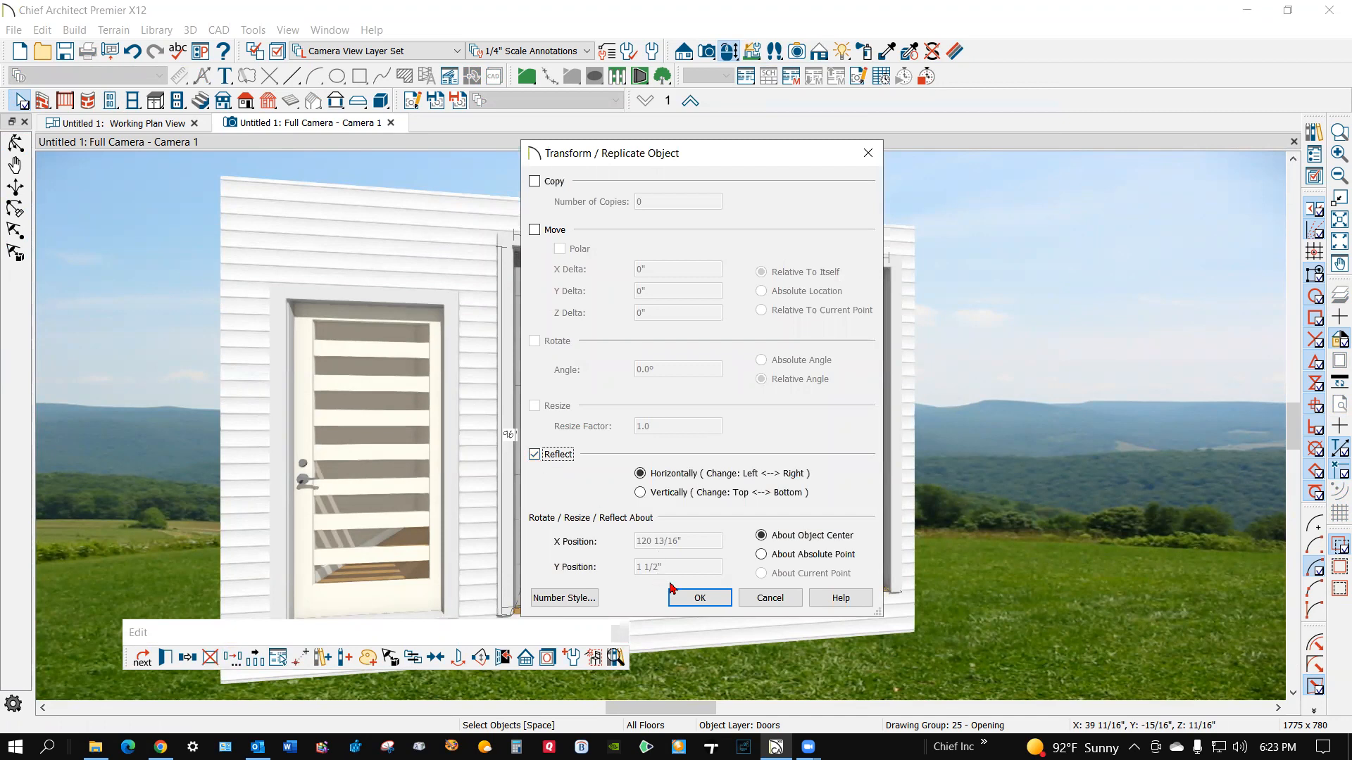
pyautogui.click(699, 598)
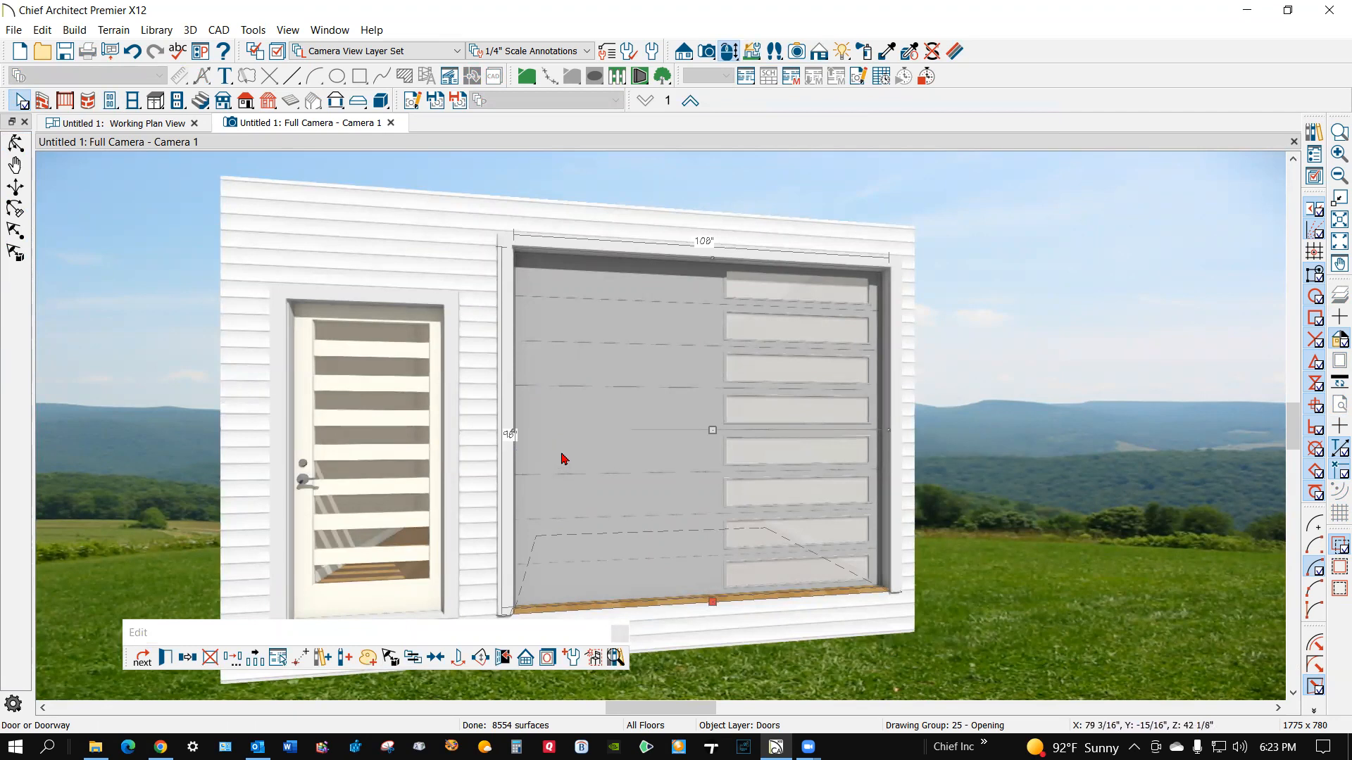
# Change the garage door in the plan to open toward the other side of the wall, and check it in the camera view.
pyautogui.hotkey('ctrl', 'Tab')
pyautogui.press('space')
pyautogui.scroll(6, 629, 428)
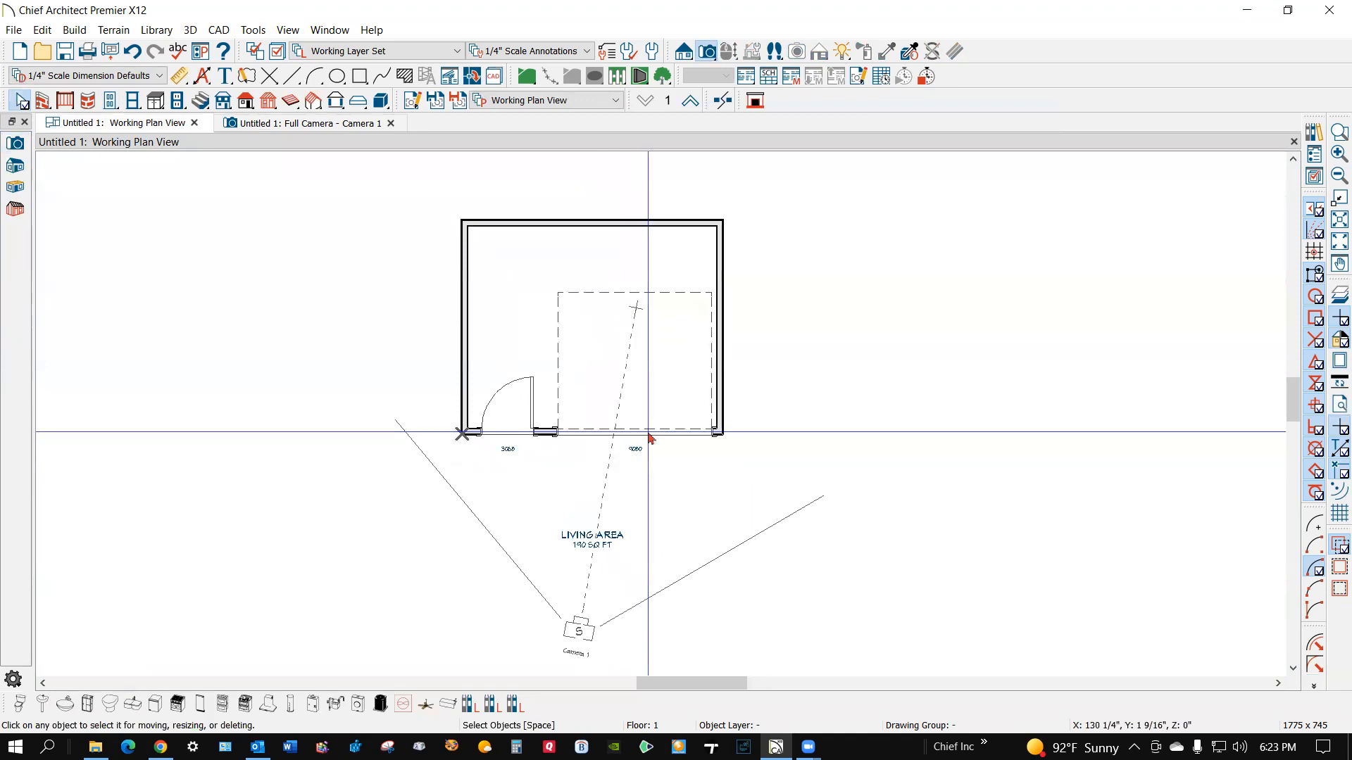
pyautogui.click(651, 437)
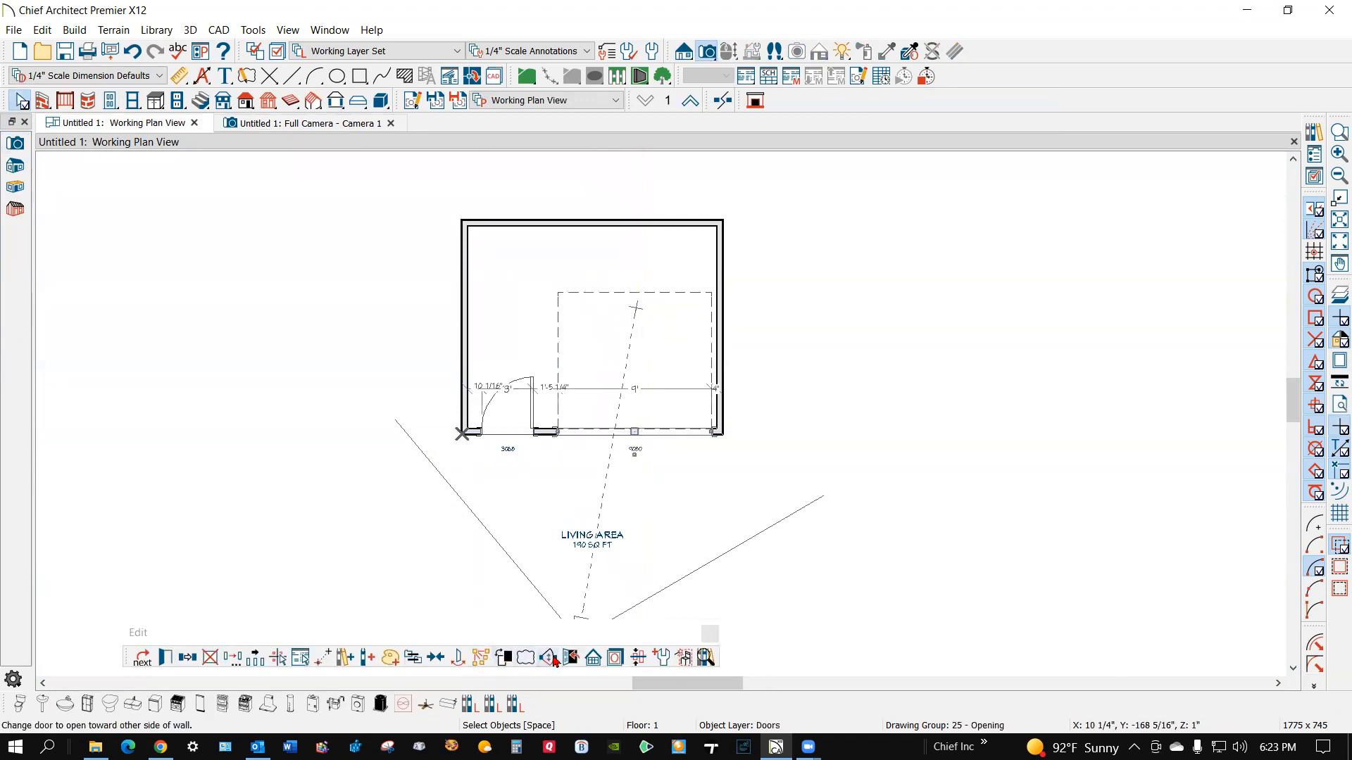
pyautogui.hotkey('ctrl', 'Tab')
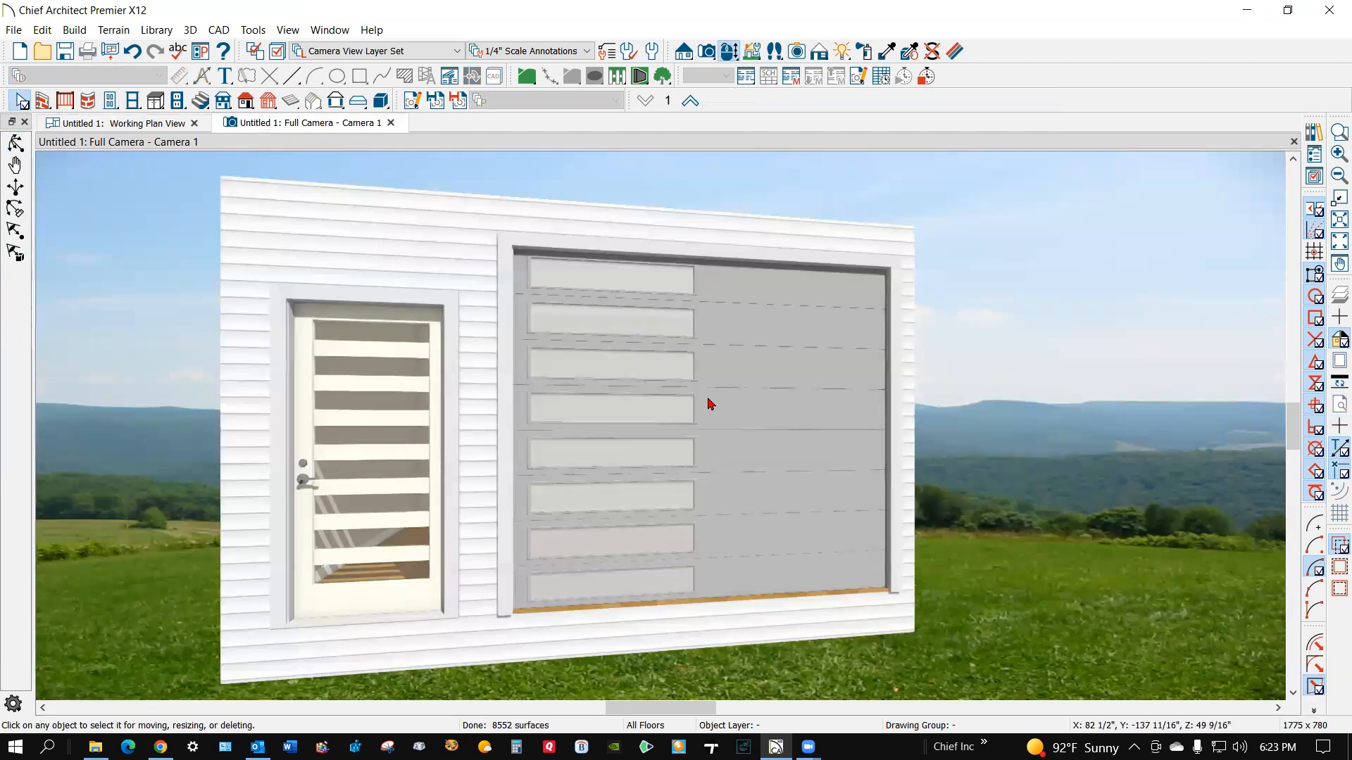
pyautogui.hotkey('ctrl', 'Tab')
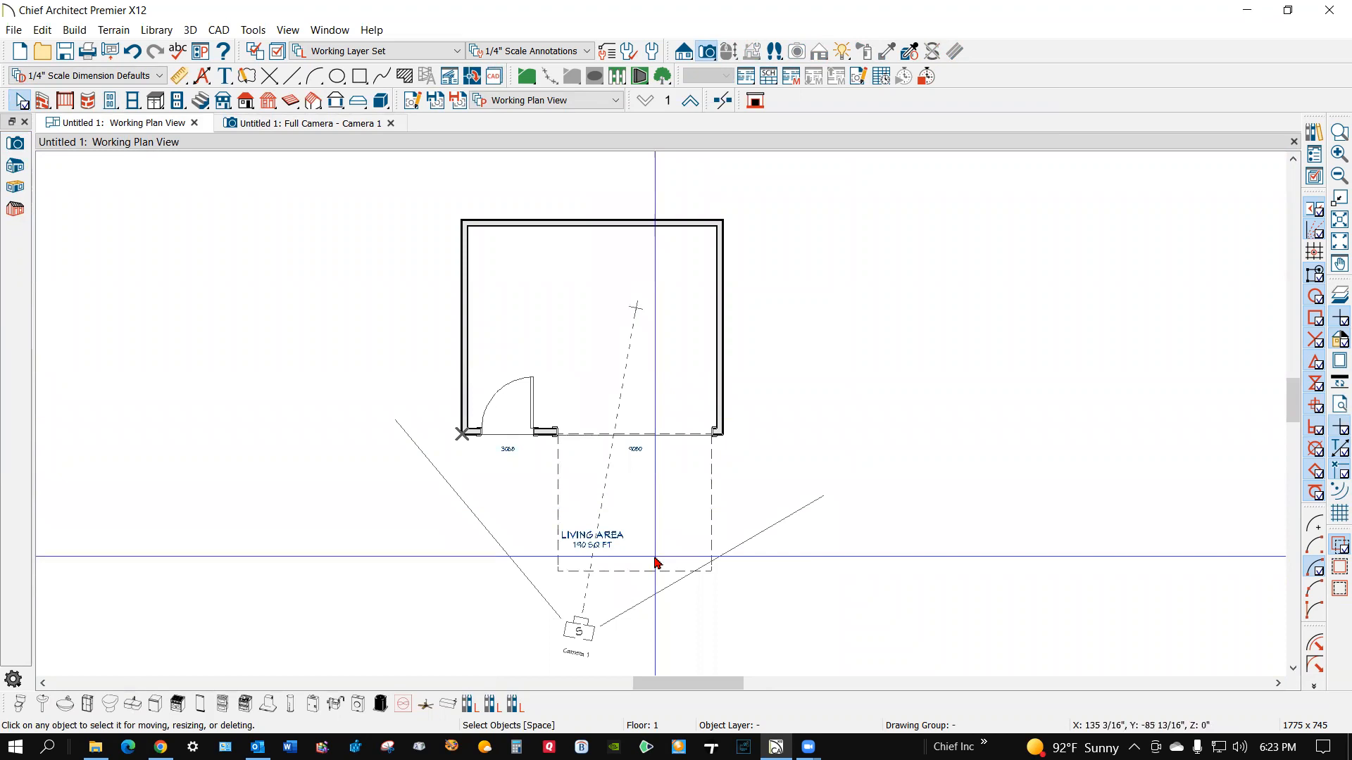
pyautogui.hotkey('ctrl', 'Tab')
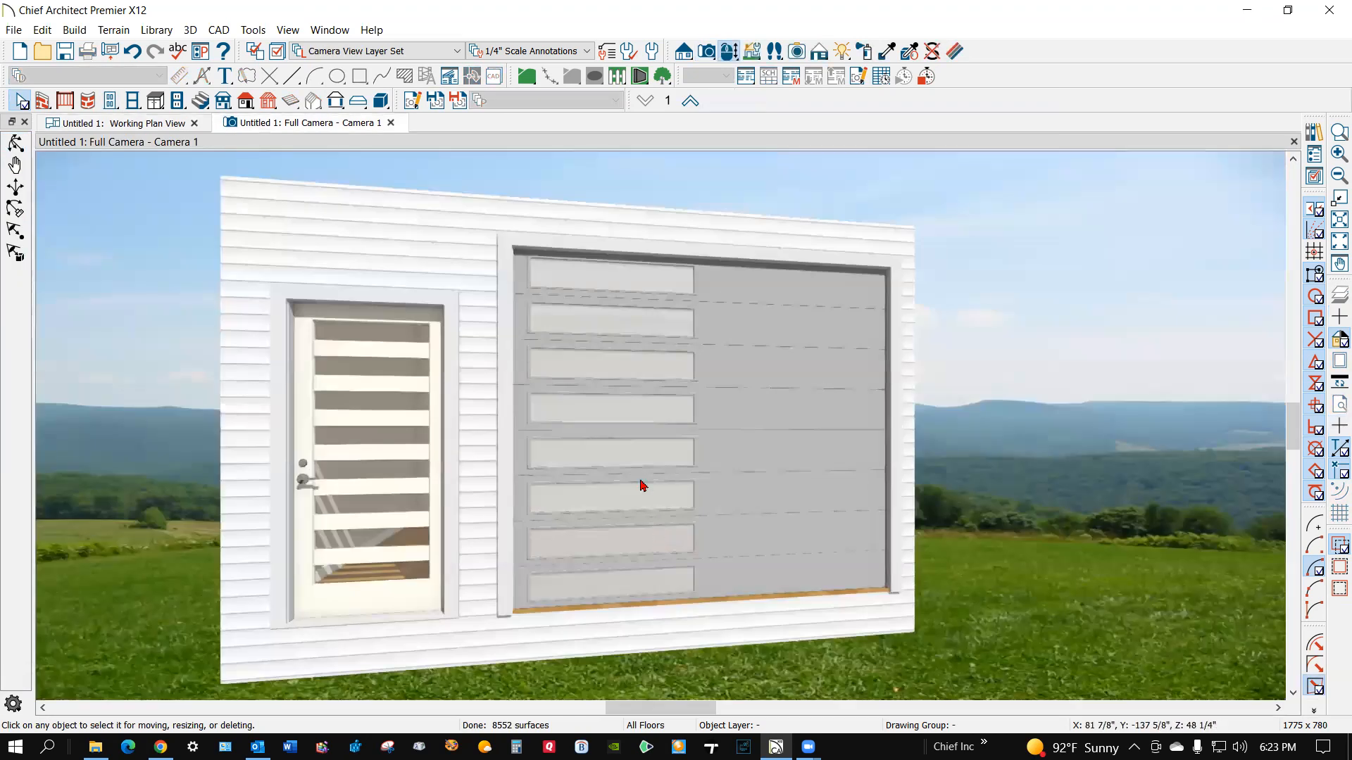
# Set the garage door's vertical panels to 6, apply the specification and deselect the door.
pyautogui.doubleClick(598, 436)
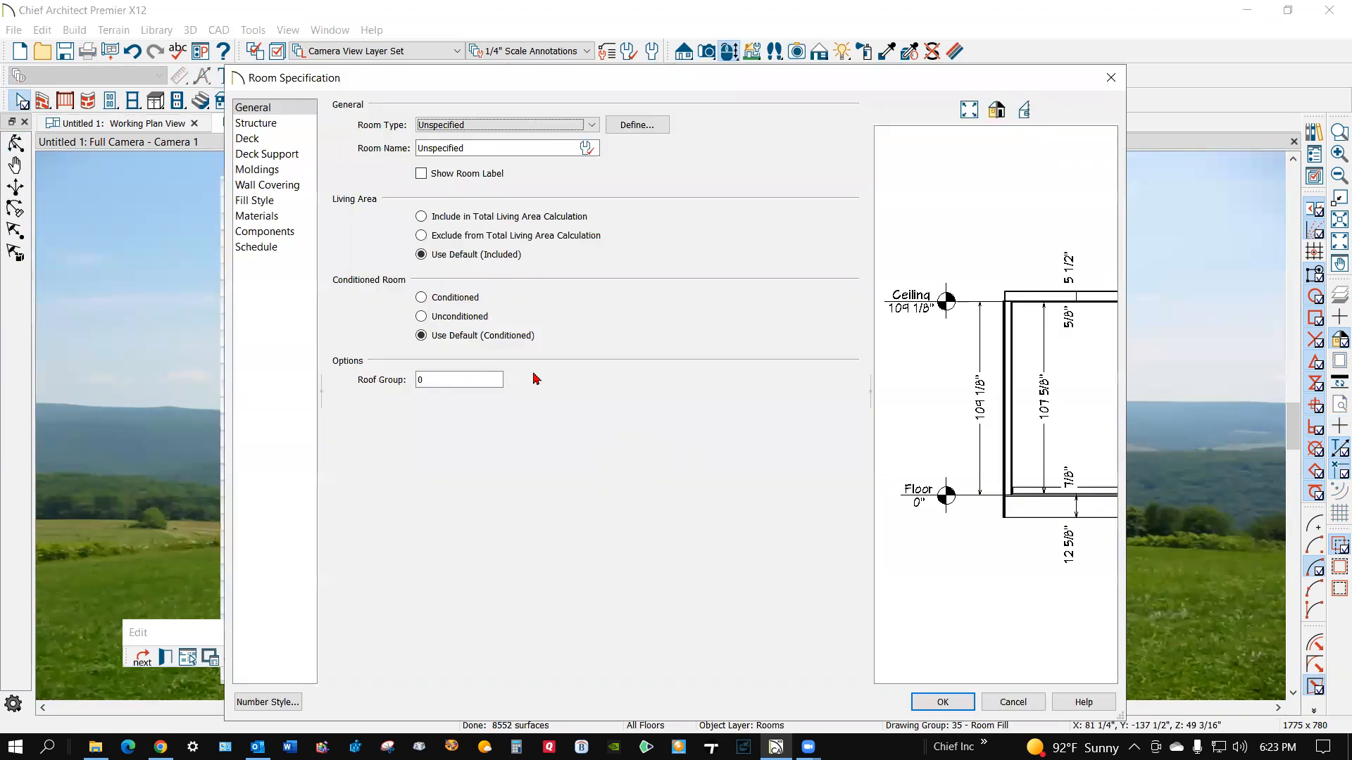
pyautogui.click(1004, 703)
pyautogui.click(711, 429)
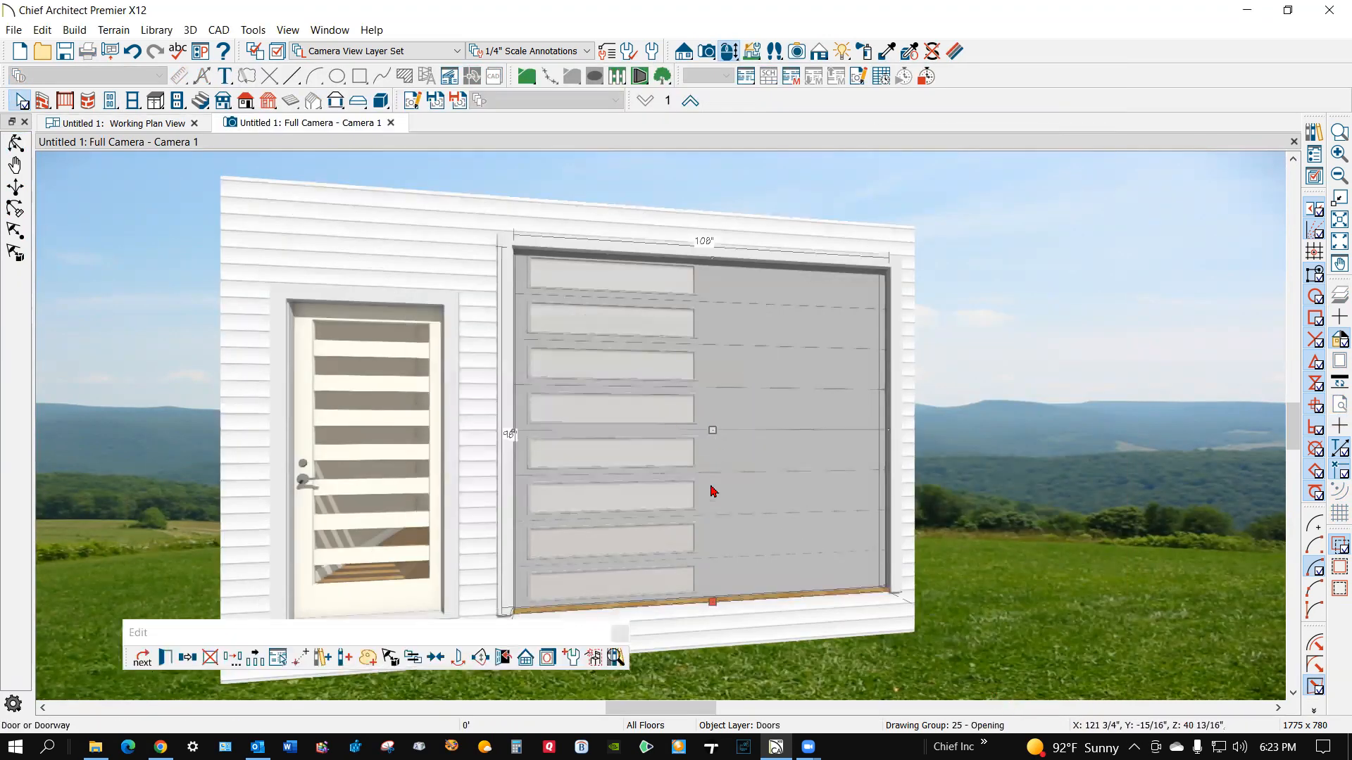
pyautogui.click(169, 659)
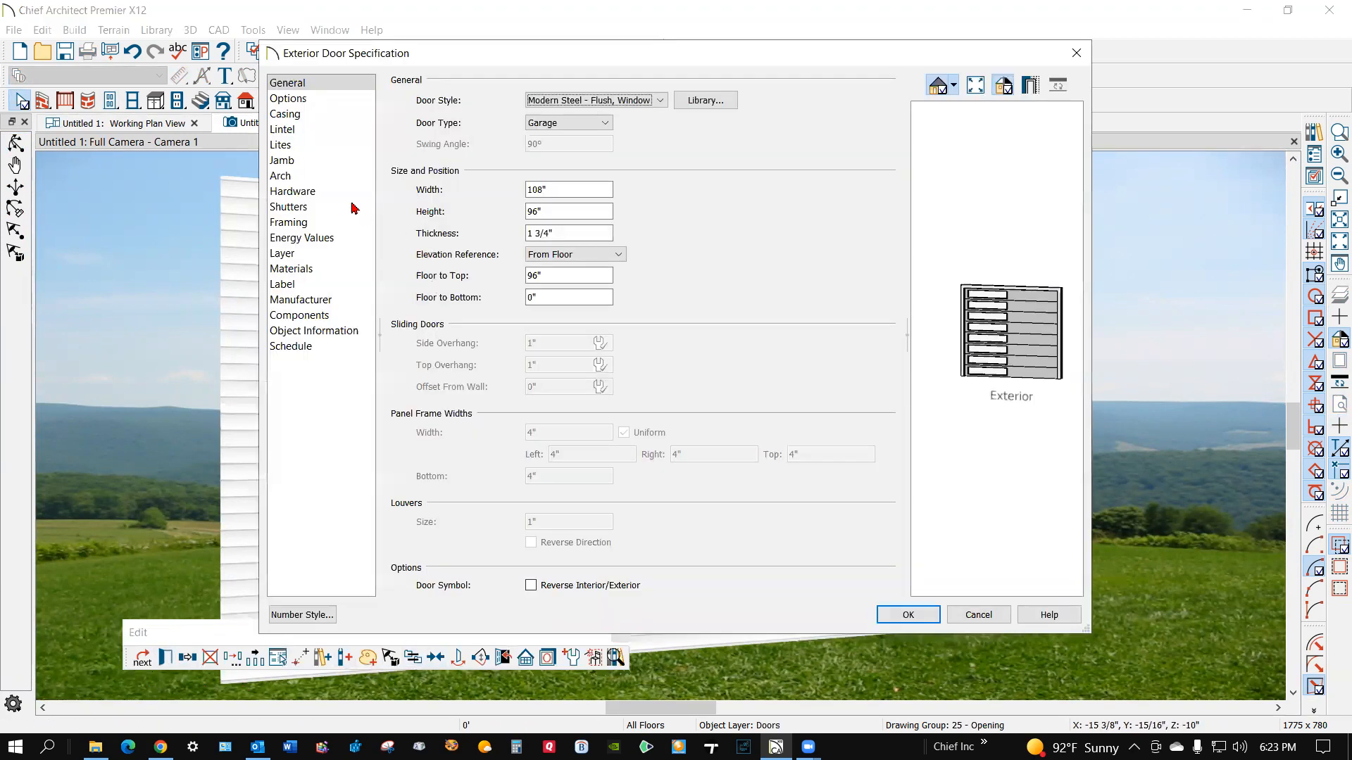
pyautogui.click(294, 99)
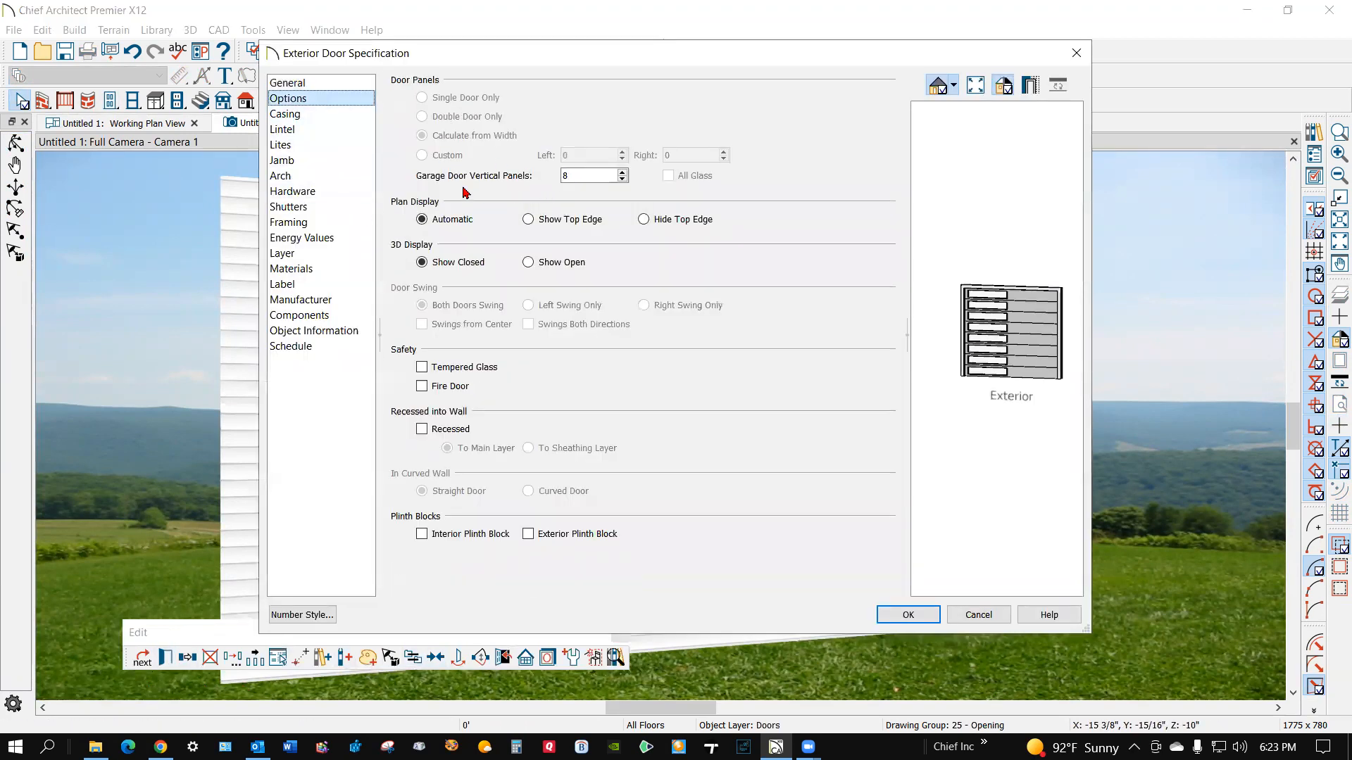
pyautogui.click(577, 177)
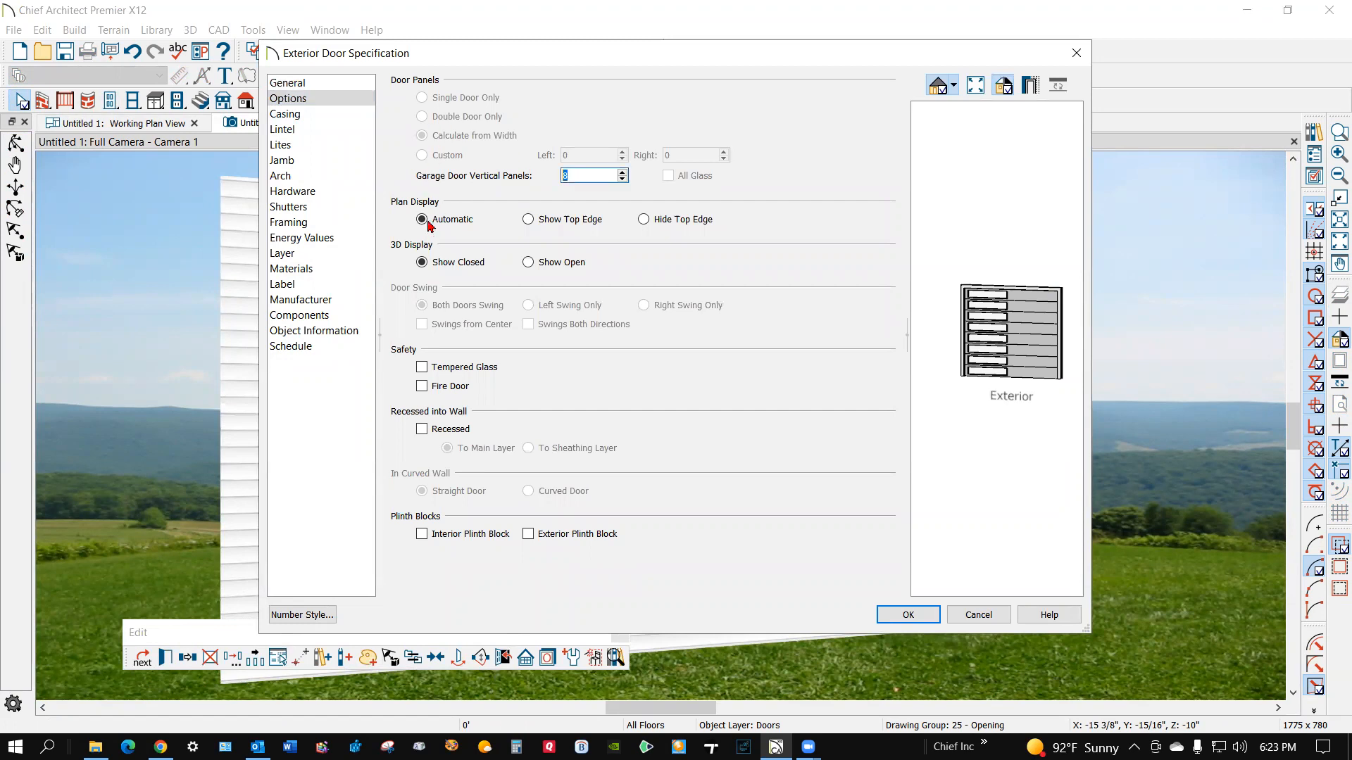
pyautogui.write('6')
pyautogui.click(431, 217)
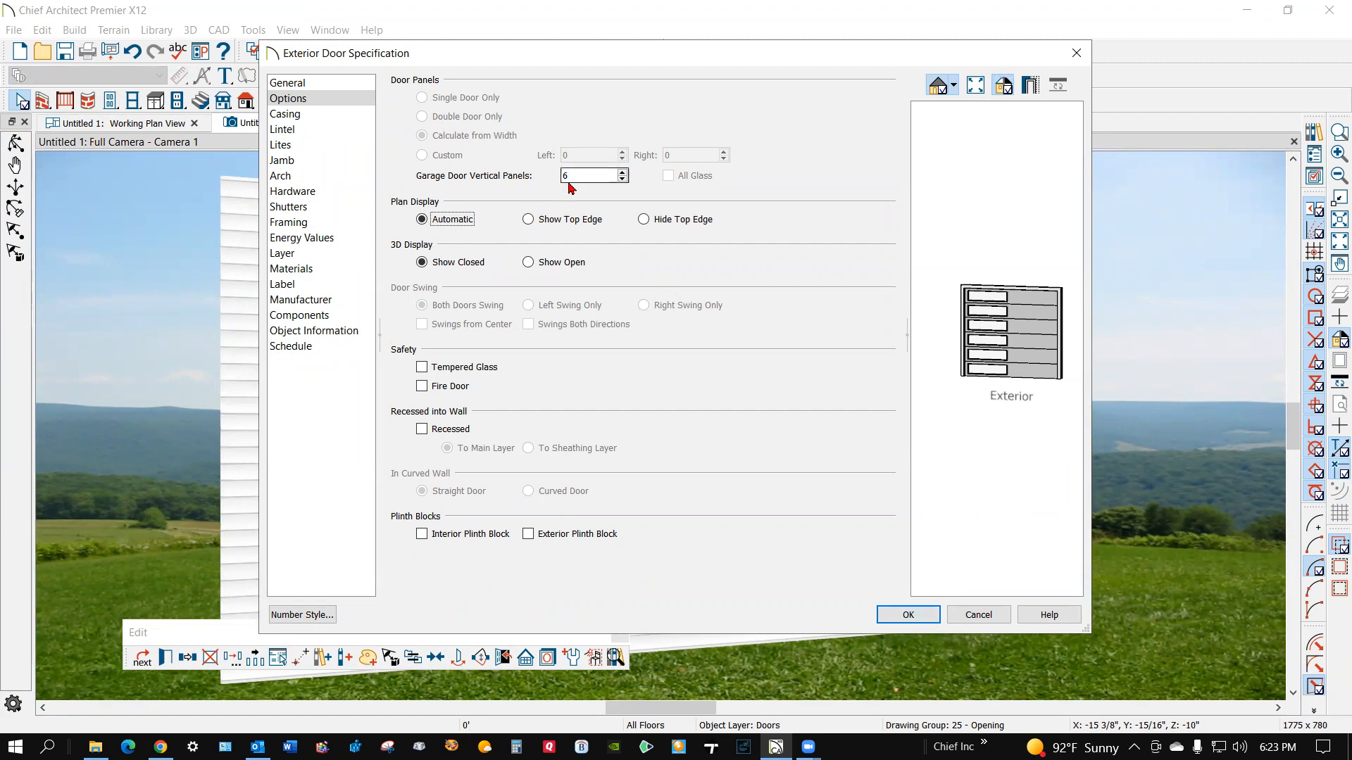
pyautogui.click(907, 615)
pyautogui.click(206, 476)
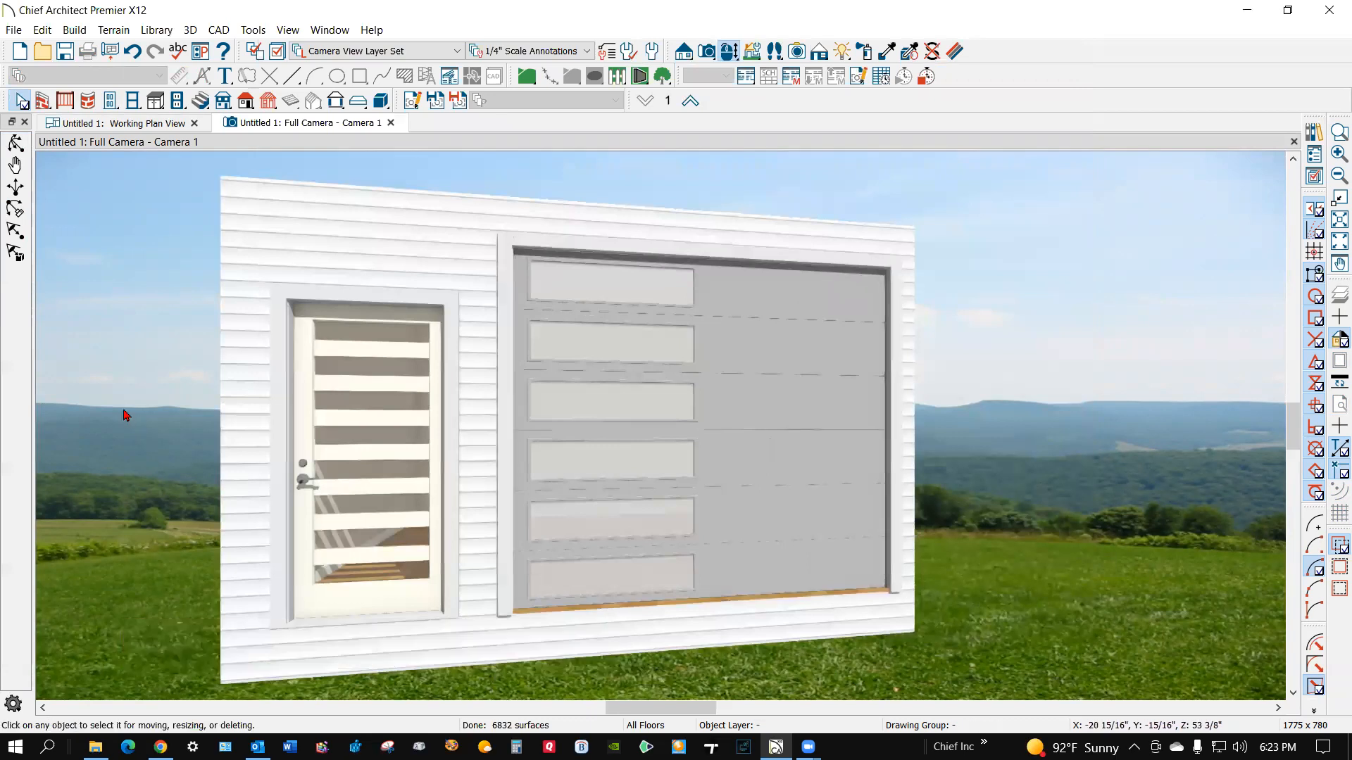